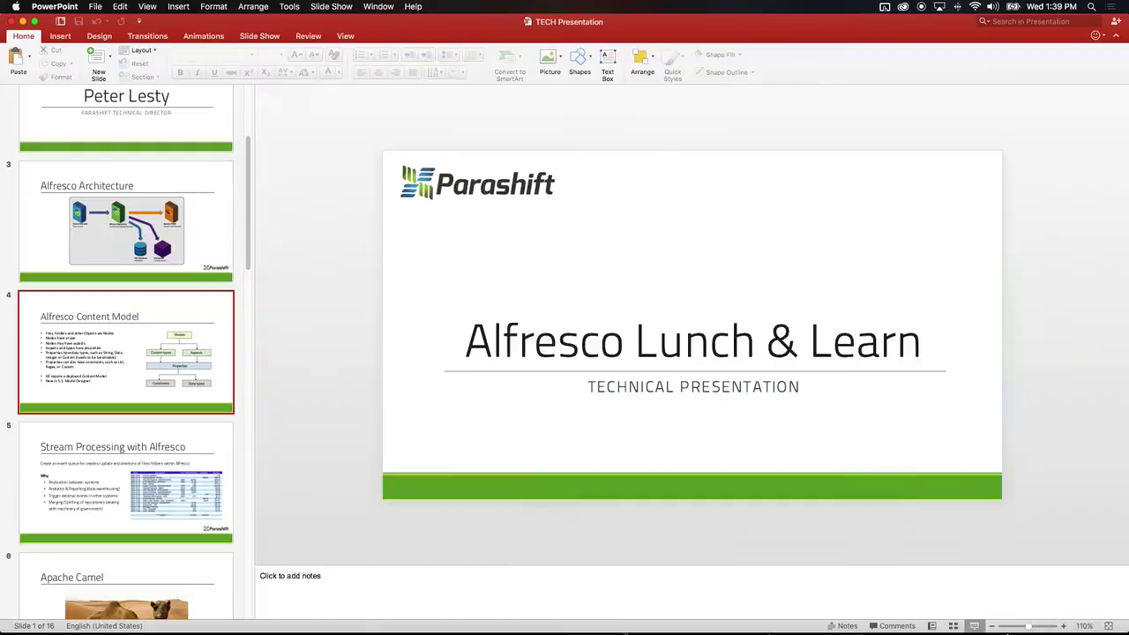
Switch to Alfresco Share in Chrome and open the Node Browser under Admin Tools
left_click(365, 603)
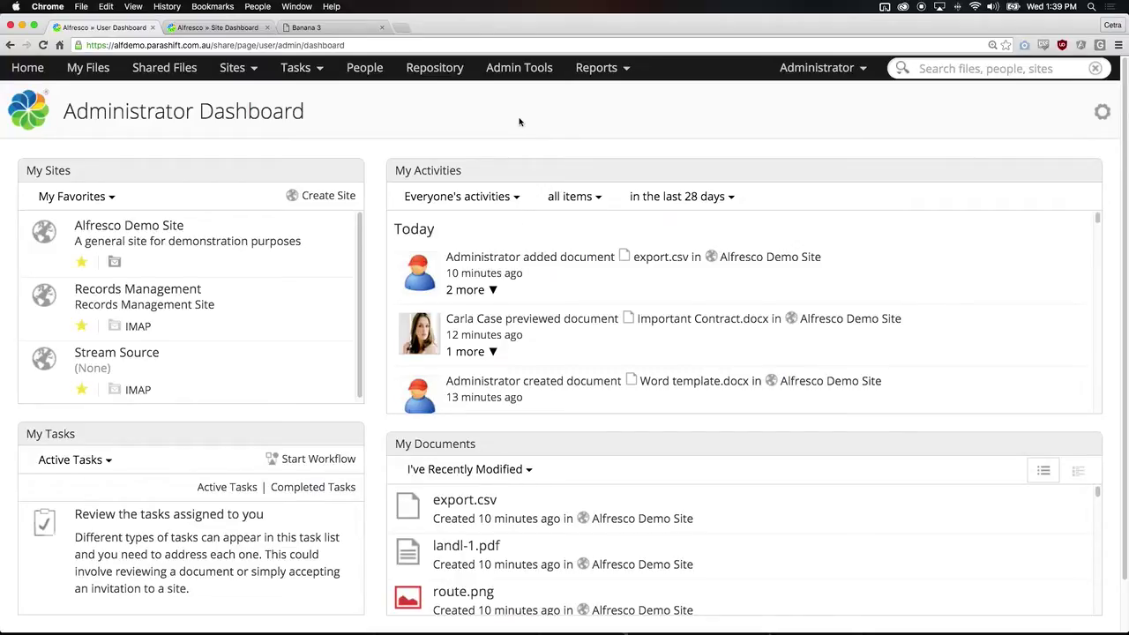
left_click(516, 74)
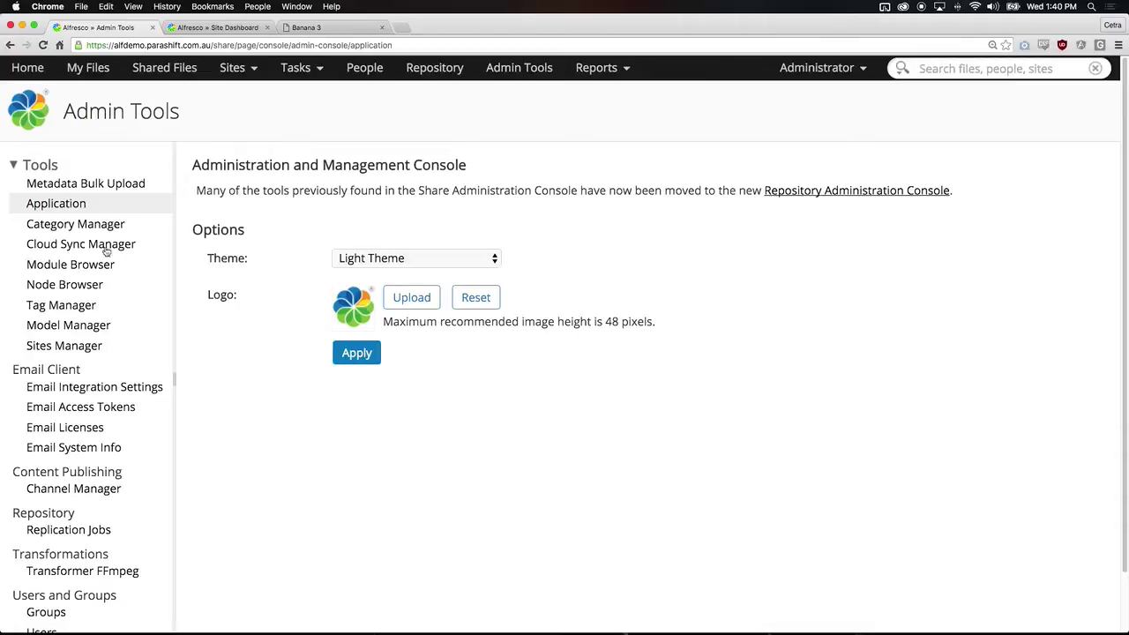
left_click(93, 284)
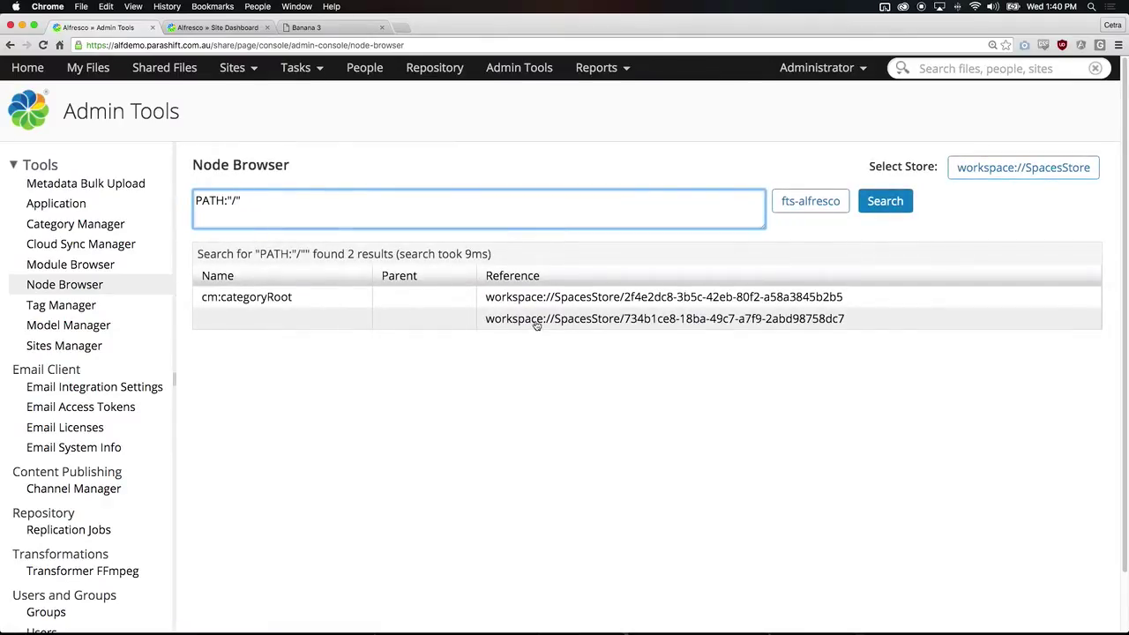
Drill down from the root node through app:company_home and st:sites to cm:rm
left_click(537, 325)
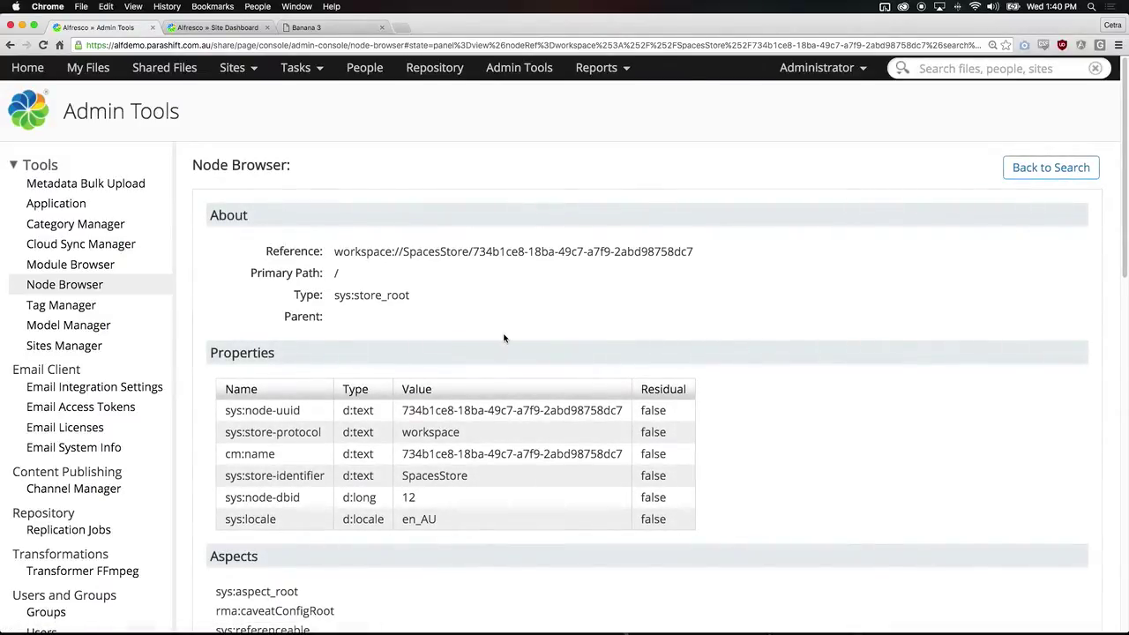
scroll(503, 338, "down", 10)
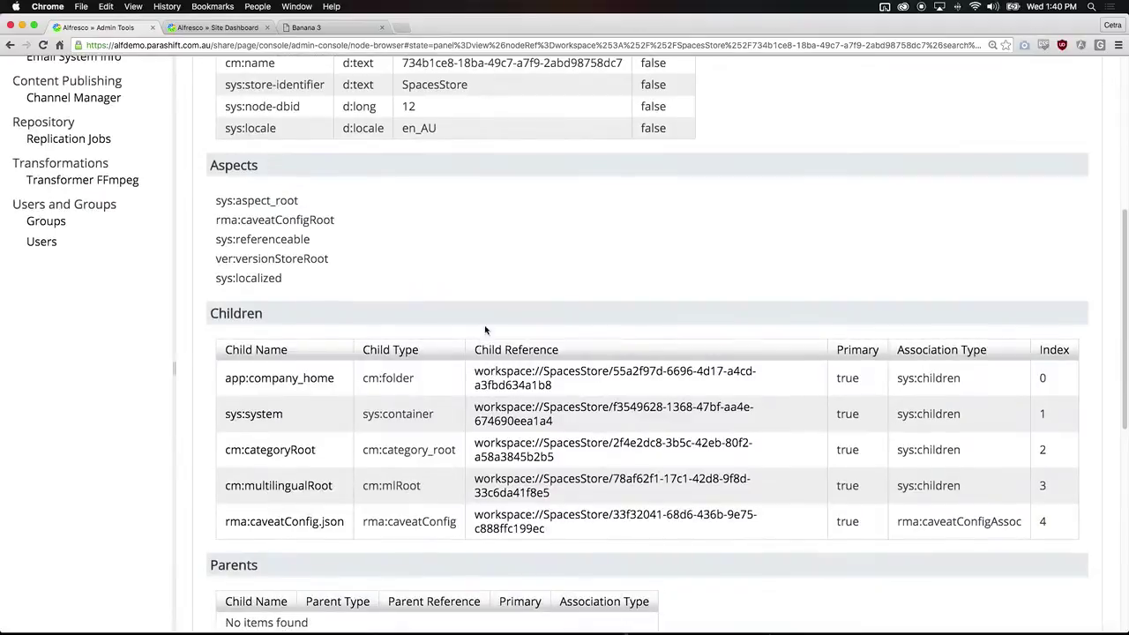
left_click(527, 385)
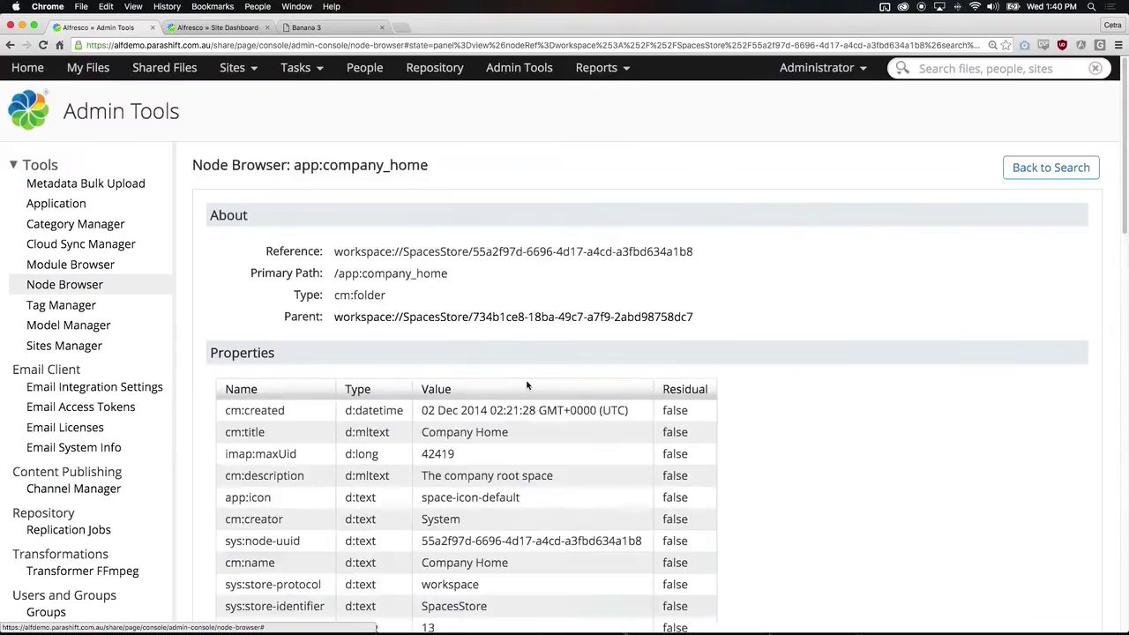
scroll(527, 384, "down", 16)
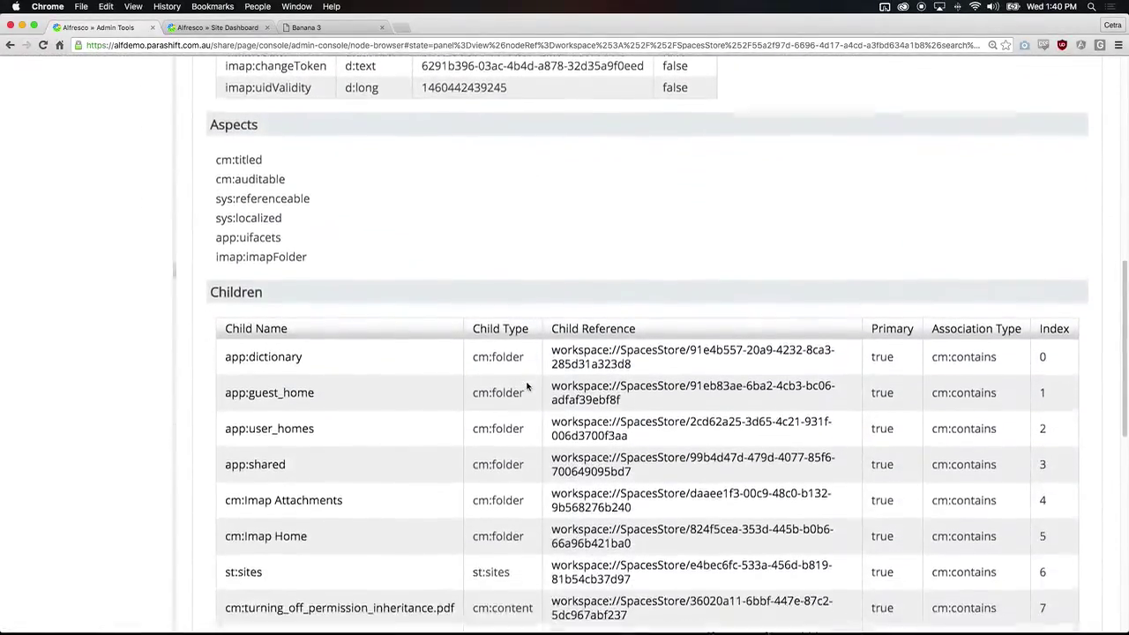
left_click(559, 565)
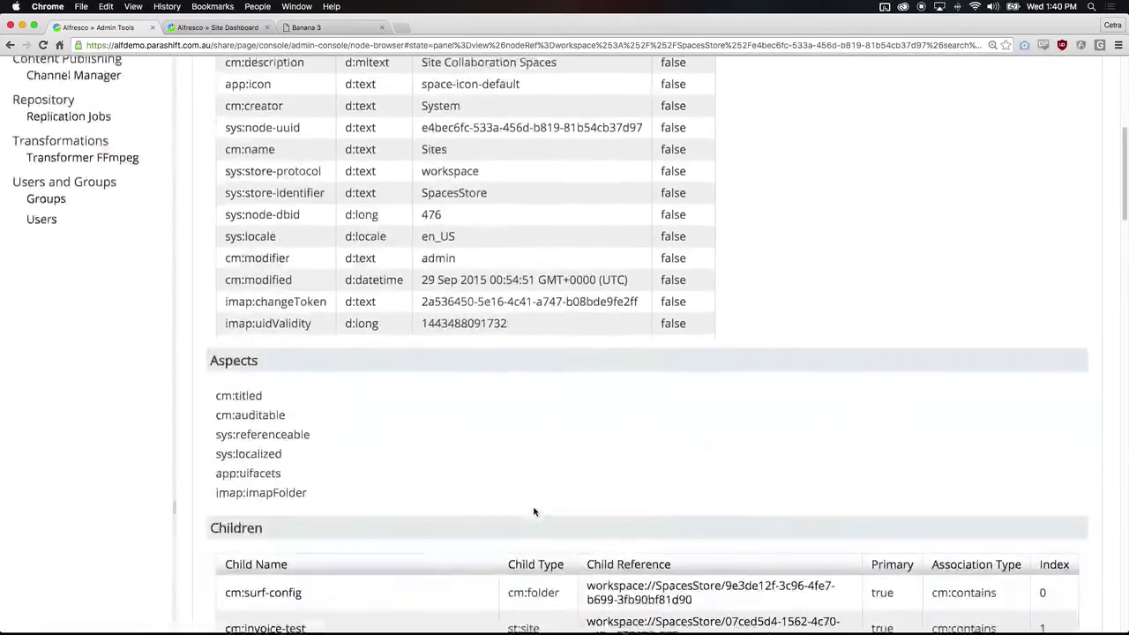
scroll(533, 512, "down", 15)
scroll(534, 511, "down", 9)
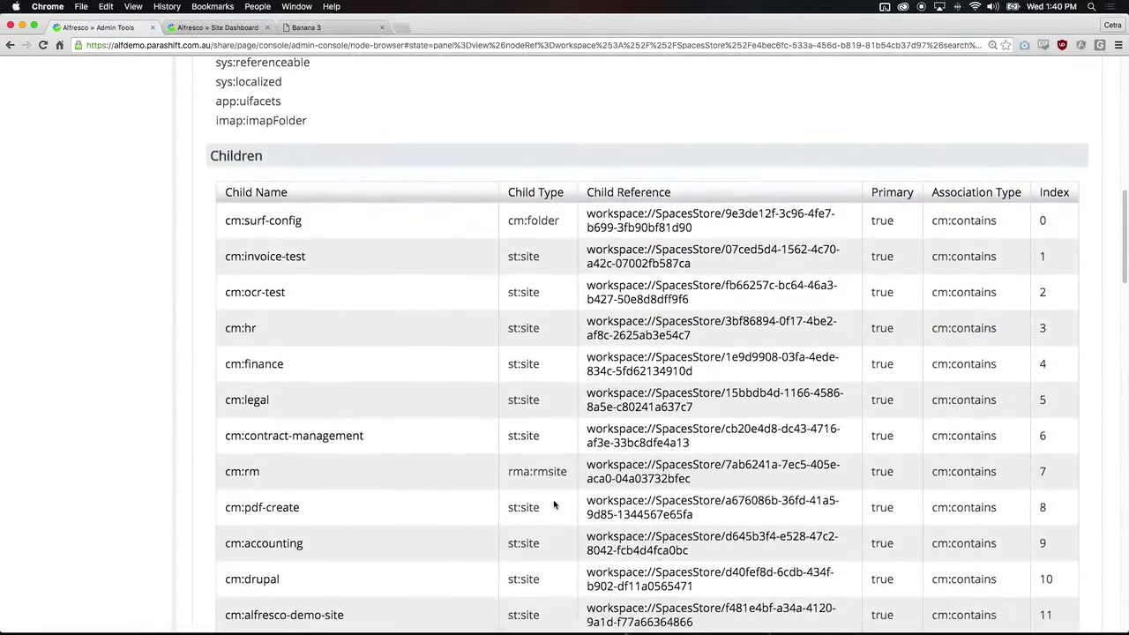
left_click(597, 478)
Look through the properties listed for the cm:rm Records Management site node
scroll(539, 417, "down", 4)
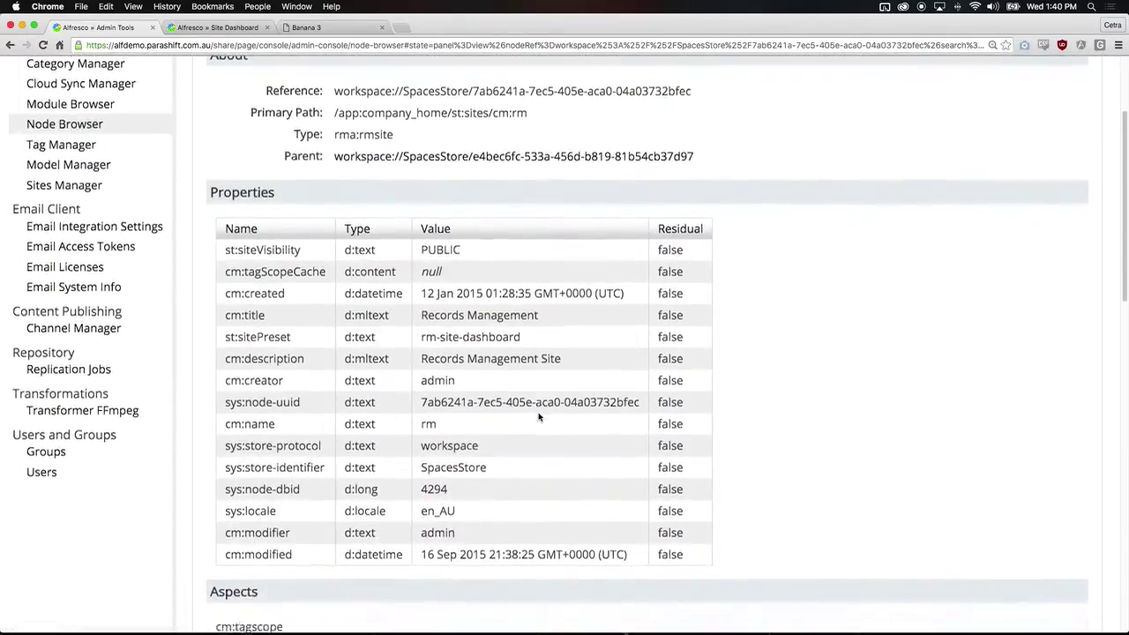
scroll(539, 417, "down", 8)
scroll(539, 417, "up", 8)
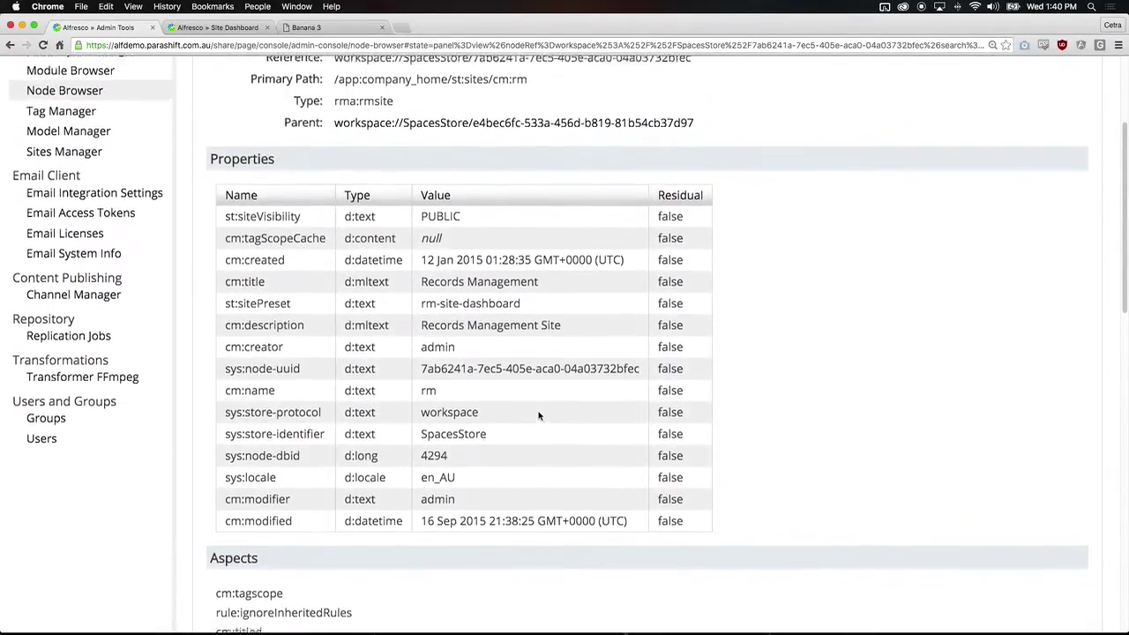
scroll(539, 417, "up", 1)
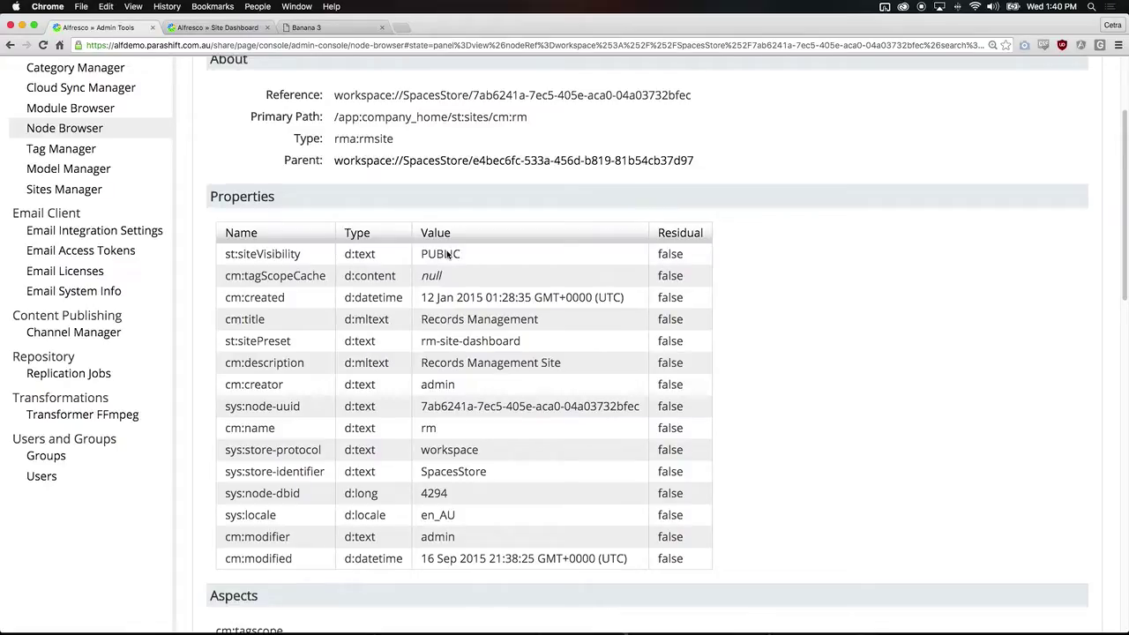
scroll(448, 254, "up", 3)
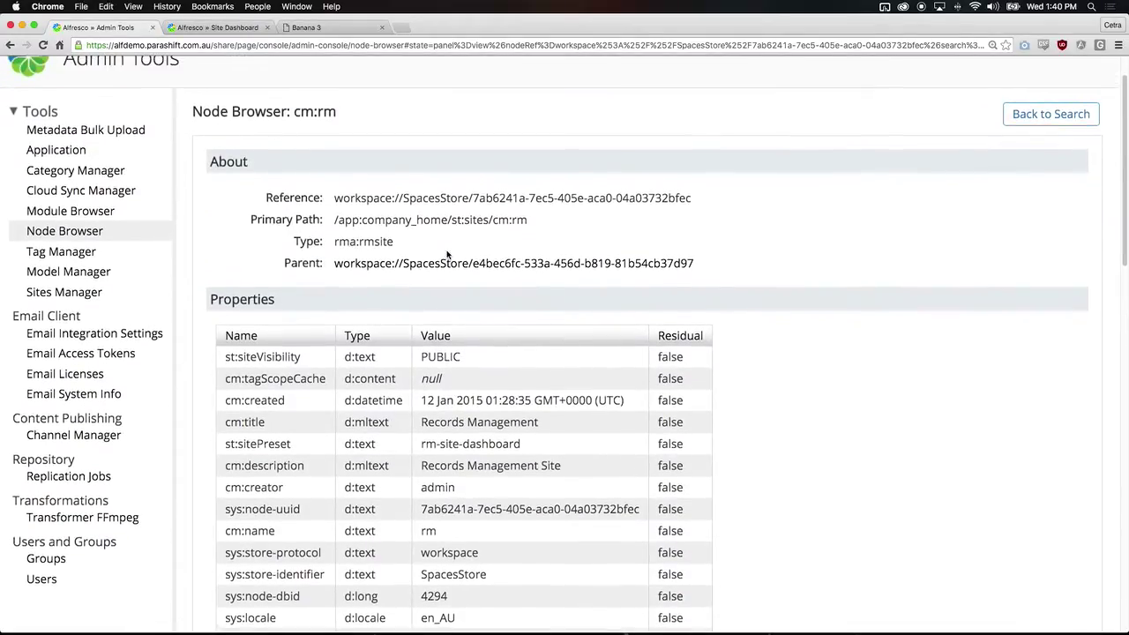
scroll(448, 254, "down", 2)
scroll(447, 254, "down", 1)
left_click_drag(249, 420, 394, 425)
left_click(394, 425)
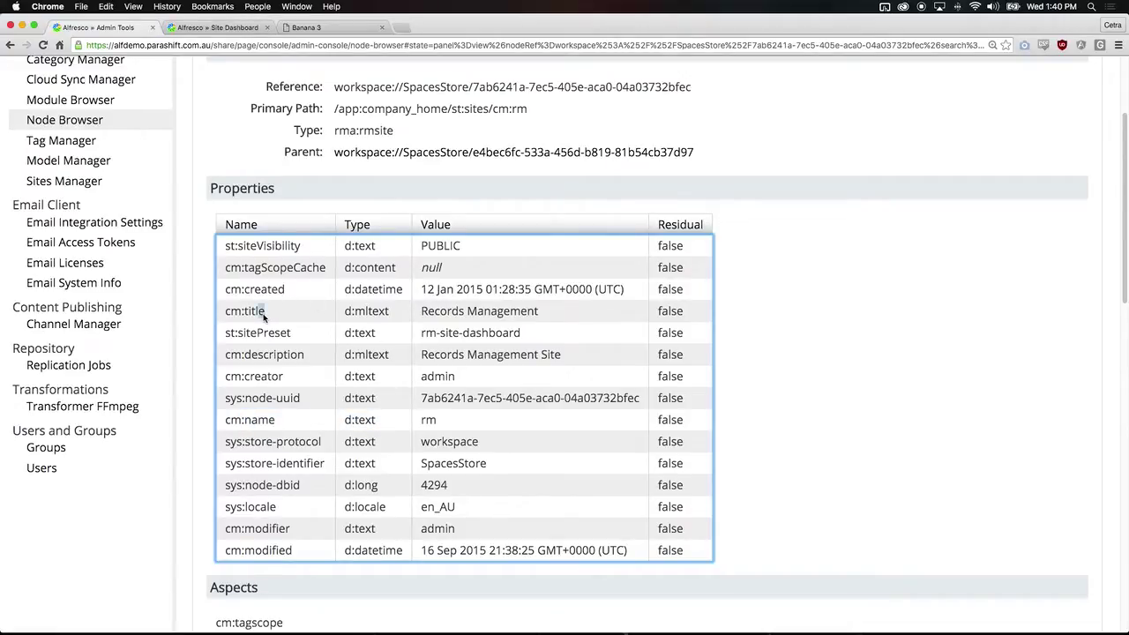
scroll(256, 315, "up", 4)
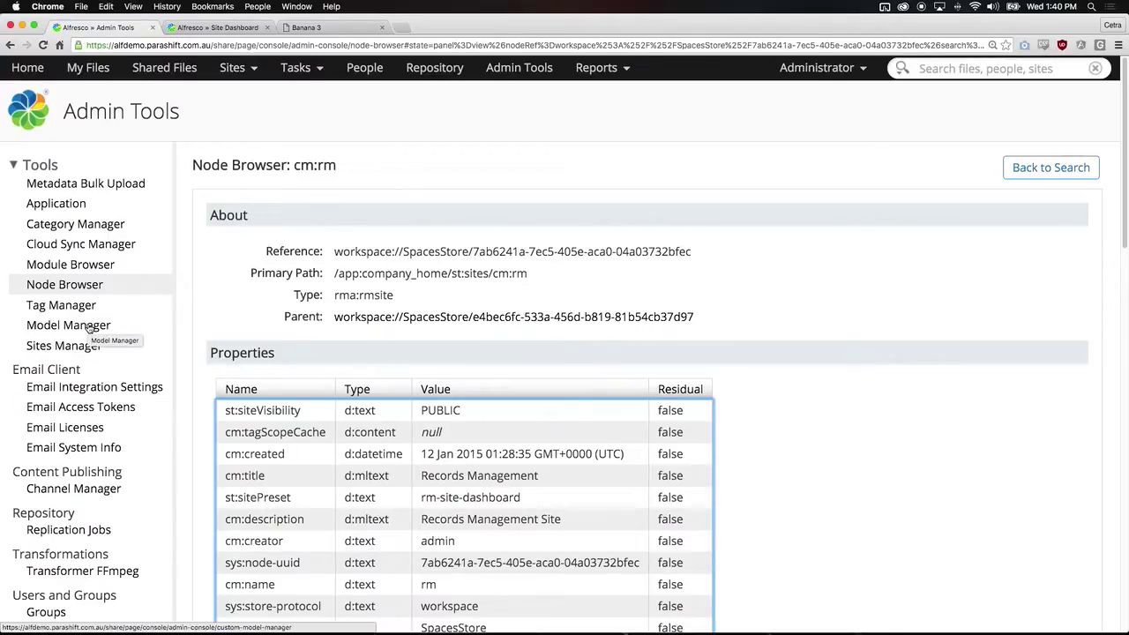
left_click(89, 327)
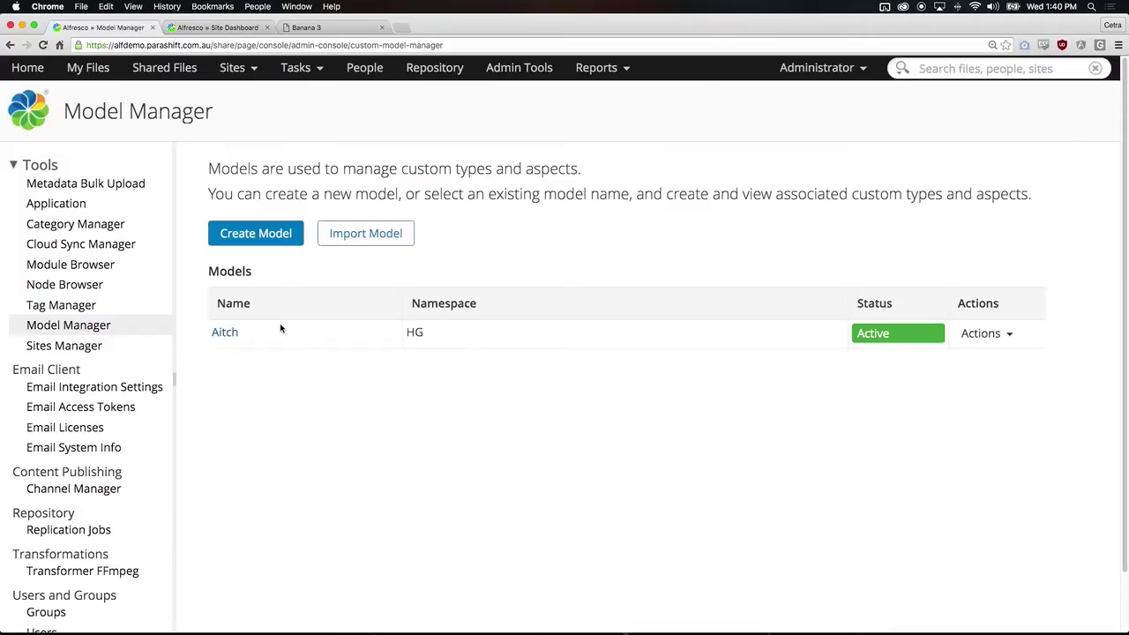
left_click(256, 235)
type("http://www.paras")
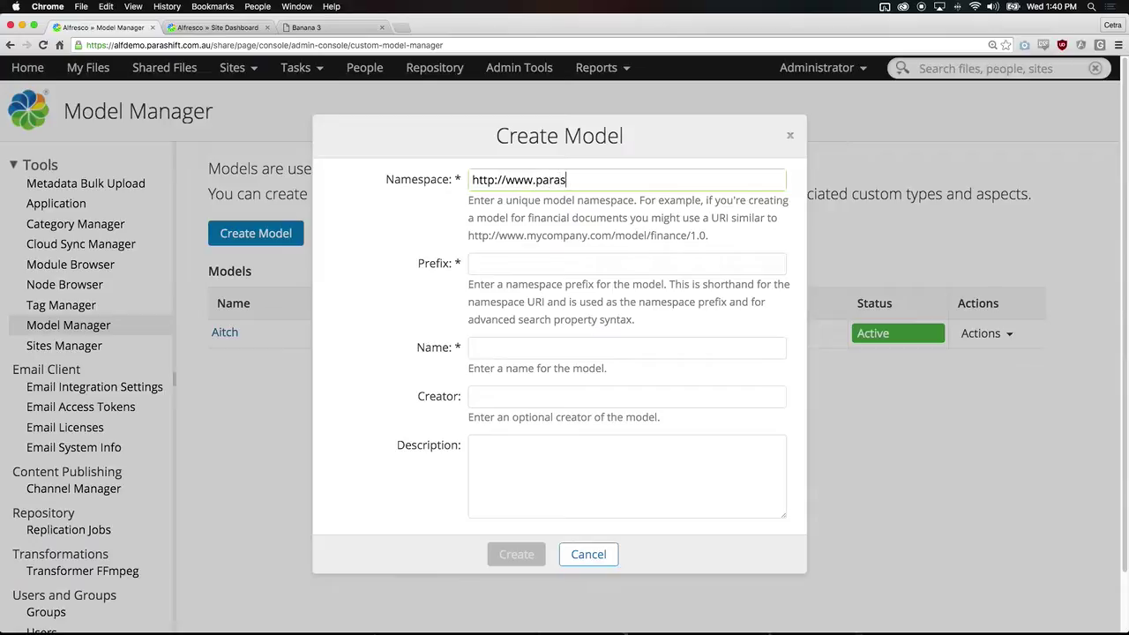
type("hif.tt.com.au/demo")
key("Tab")
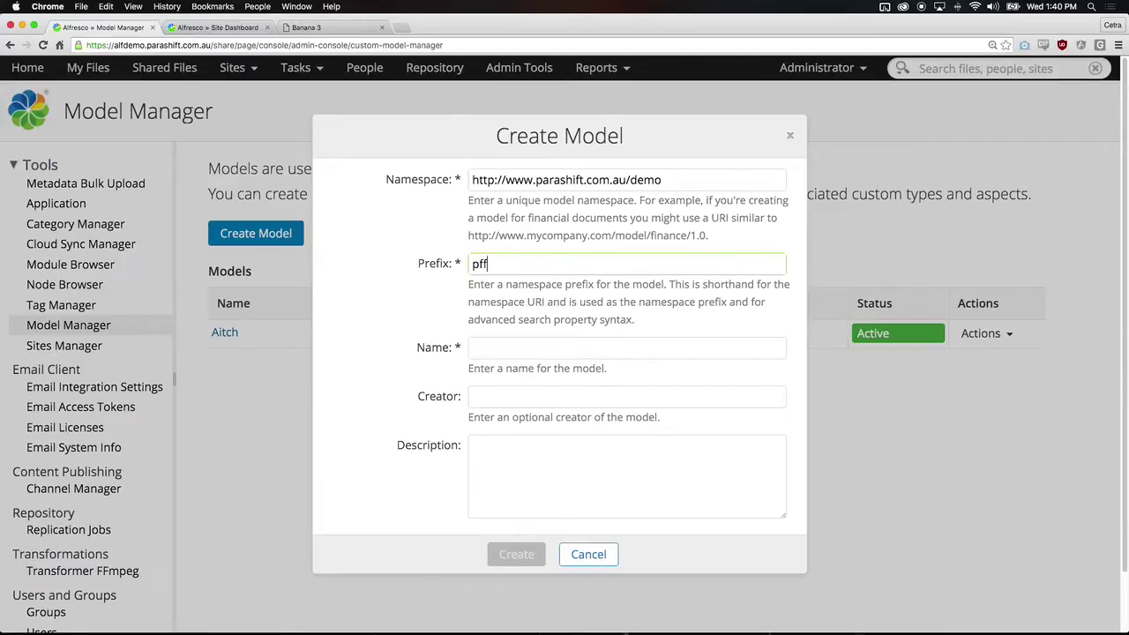
type("pff")
key("BackSpace")
type("d")
key("Tab")
Name the model parashiftDemo and create it
type("P")
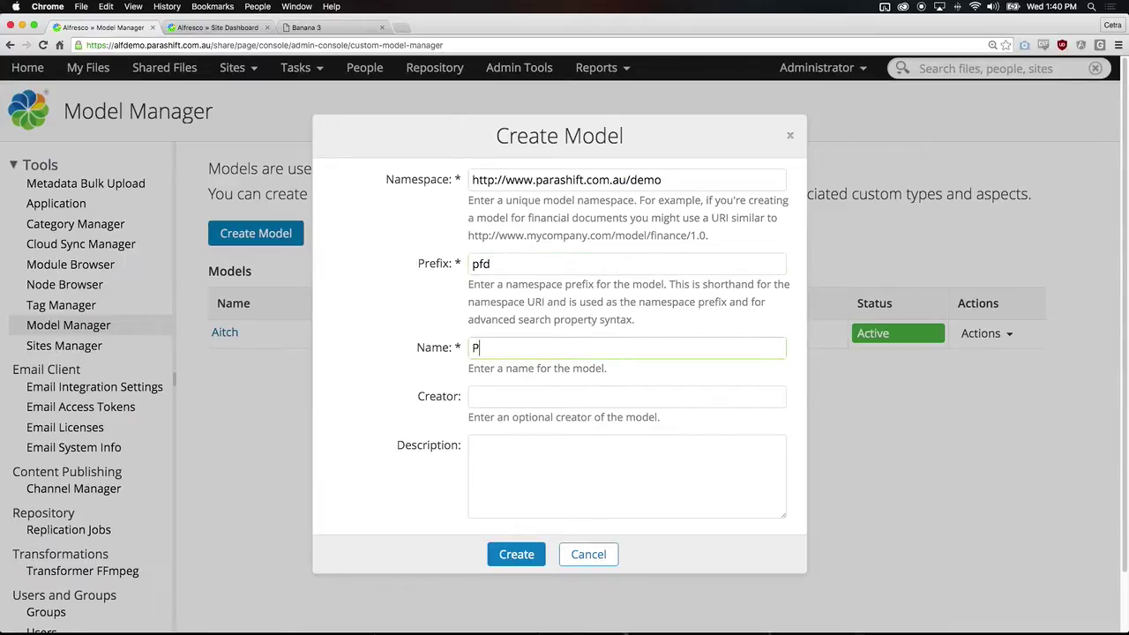
type("arashift Demo")
key("BackSpace")
key("BackSpace")
key("BackSpace")
key("BackSpace")
key("BackSpace")
key("BackSpace")
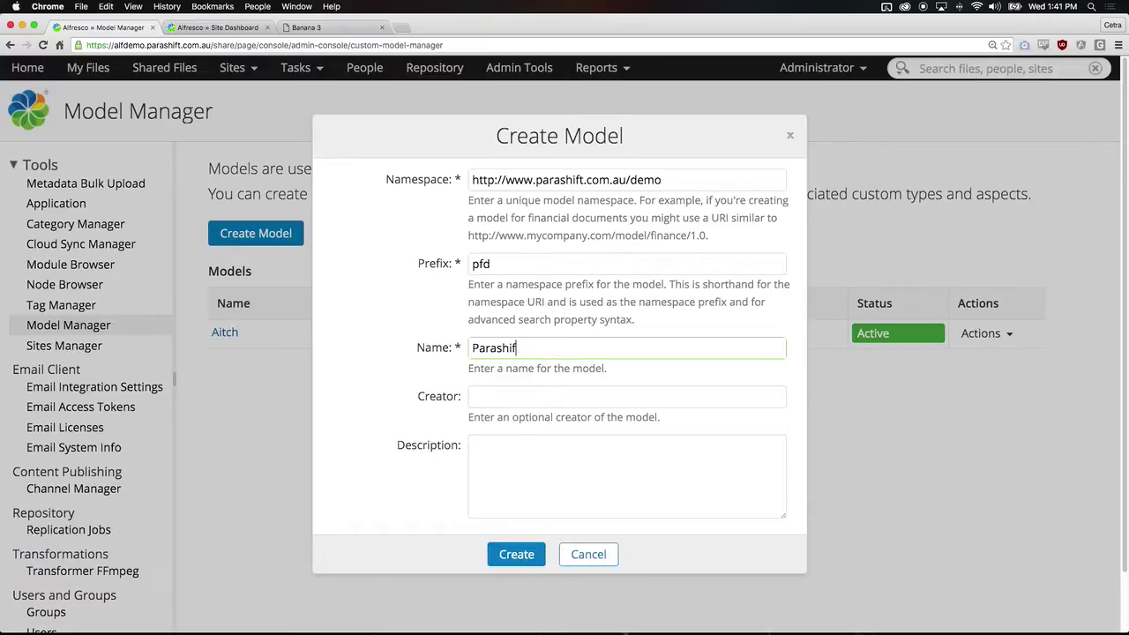
key("BackSpace")
key("BackSpace")
key("BackSpace")
key("BackSpace")
key("BackSpace")
key("BackSpace")
key("BackSpace")
key("BackSpace")
type("parshif")
key("BackSpace")
key("BackSpace")
key("BackSpace")
key("BackSpace")
type("ashiftDemo")
left_click(515, 553)
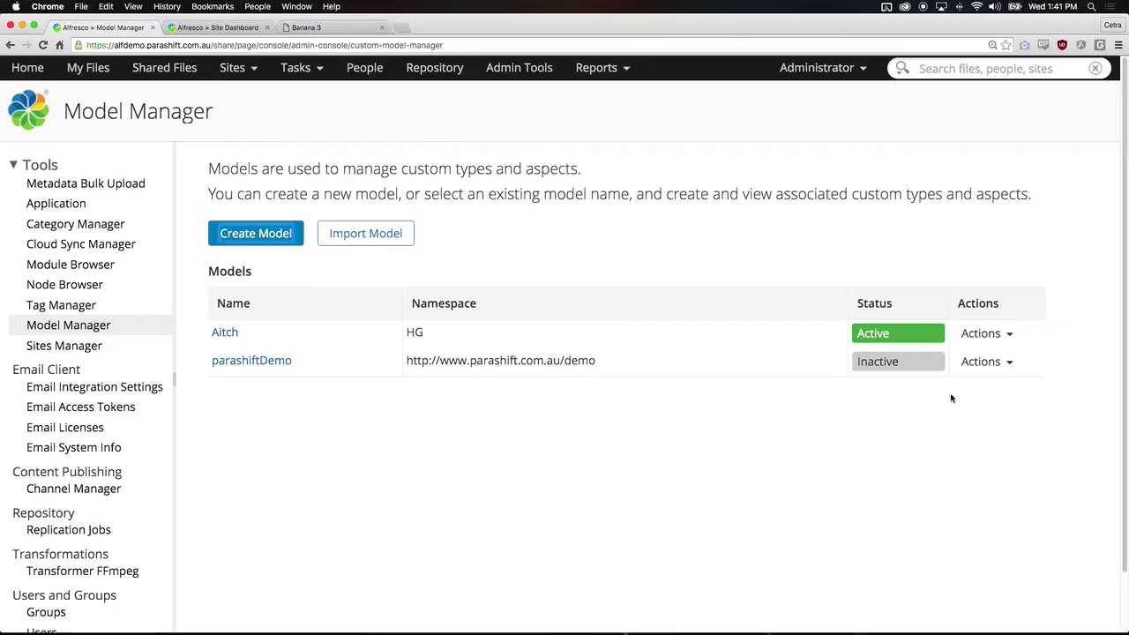
In parashiftDemo, create an aspect named demoAspect with display label Demo Aspect
left_click(247, 361)
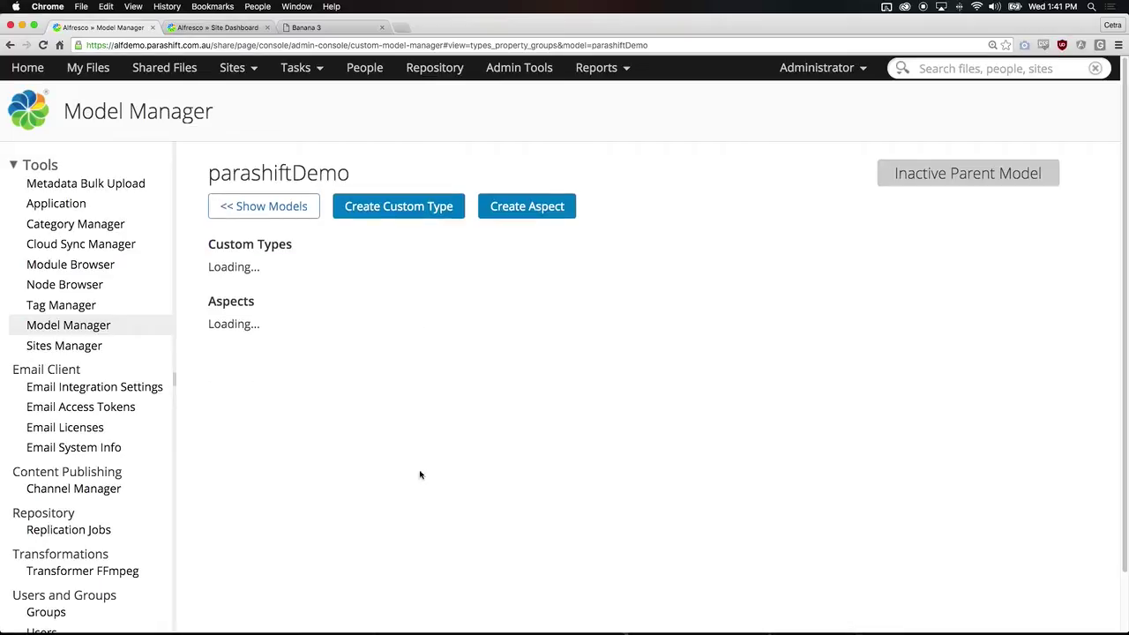
left_click(506, 214)
type("Demo Apspect")
left_click(524, 351)
type("A")
triple_click(507, 222)
type("ademo")
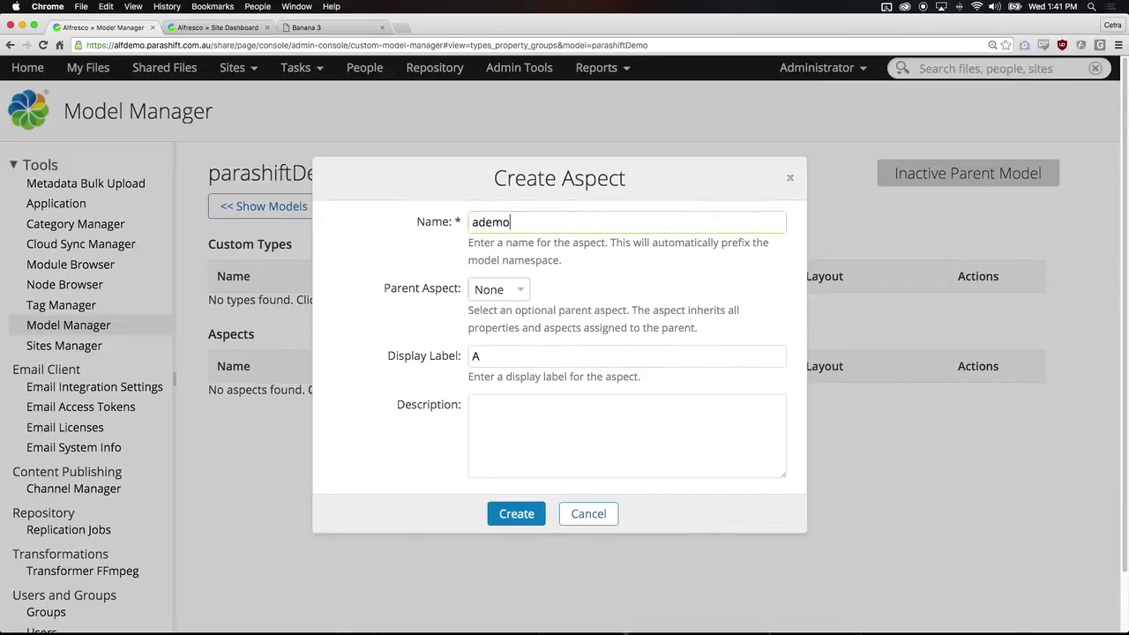
key("BackSpace")
key("BackSpace")
key("BackSpace")
key("BackSpace")
key("BackSpace")
type("demoAspect")
left_click(481, 355)
key("shift+Left")
key("BackSpace")
type("Demo Aspec")
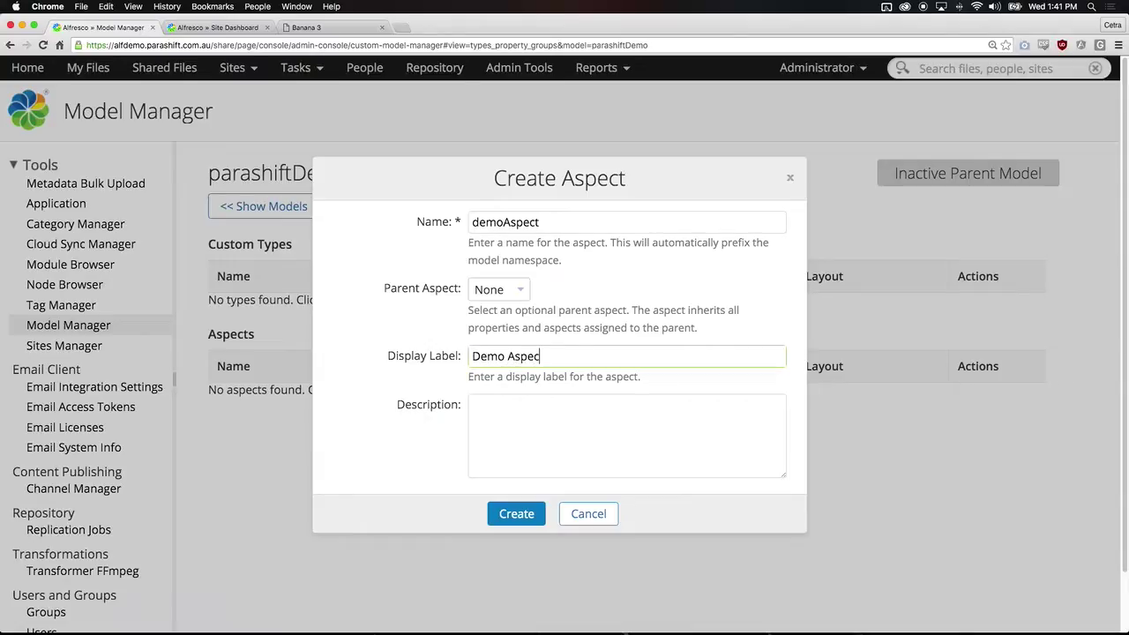
left_click(516, 513)
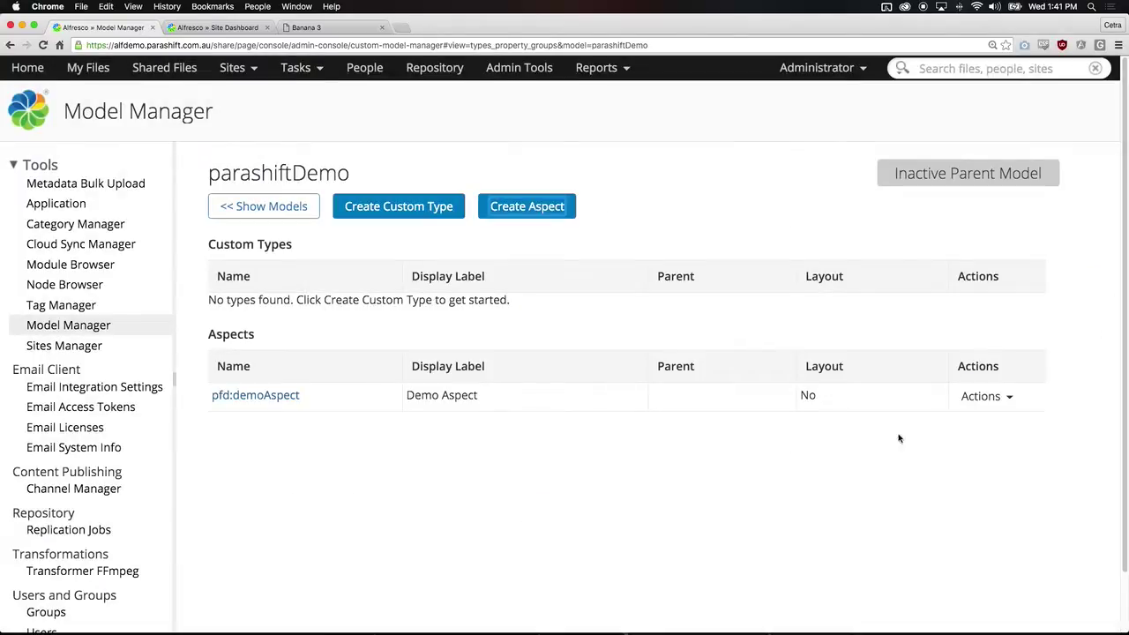
Start a demoAspect property documentType, labelled Document Type, described 'Defines the Document Type'
left_click(287, 398)
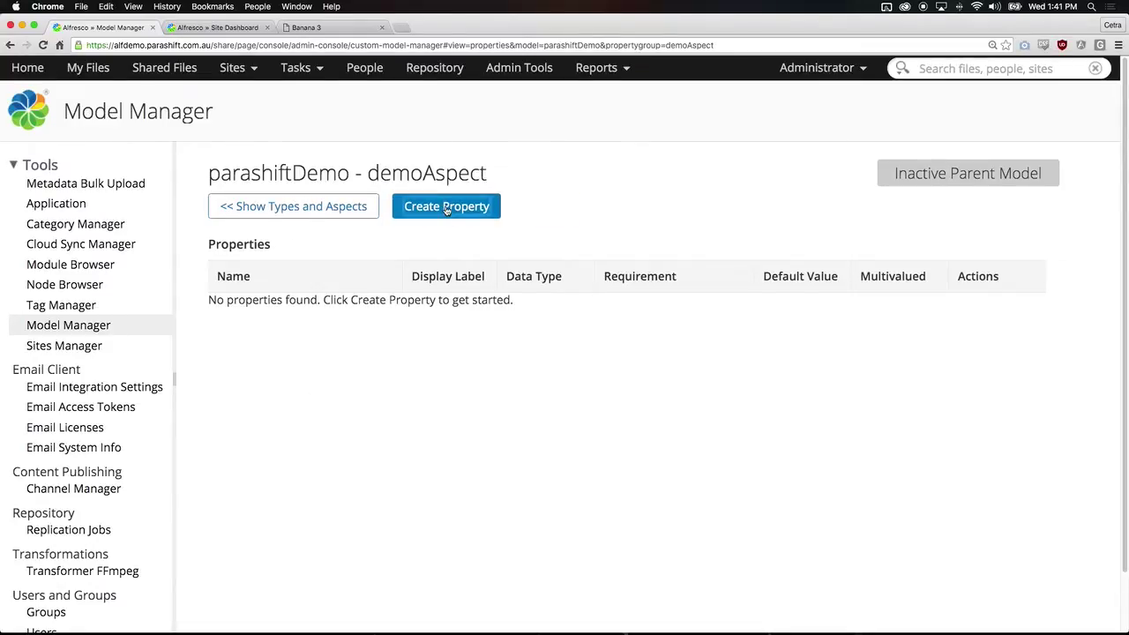
left_click(423, 207)
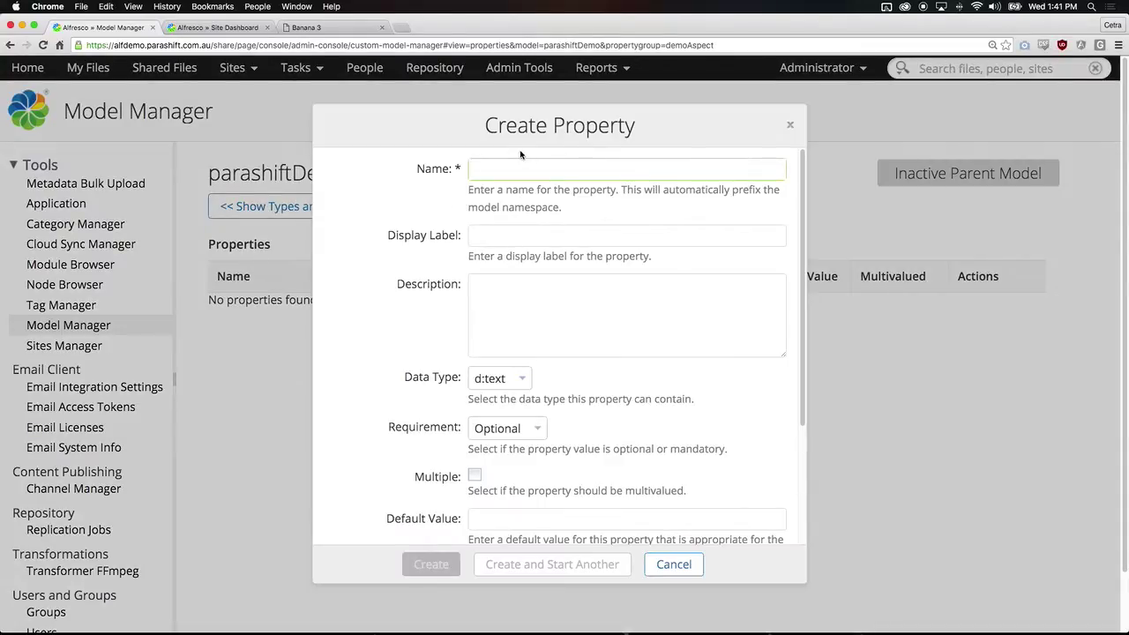
type("docume")
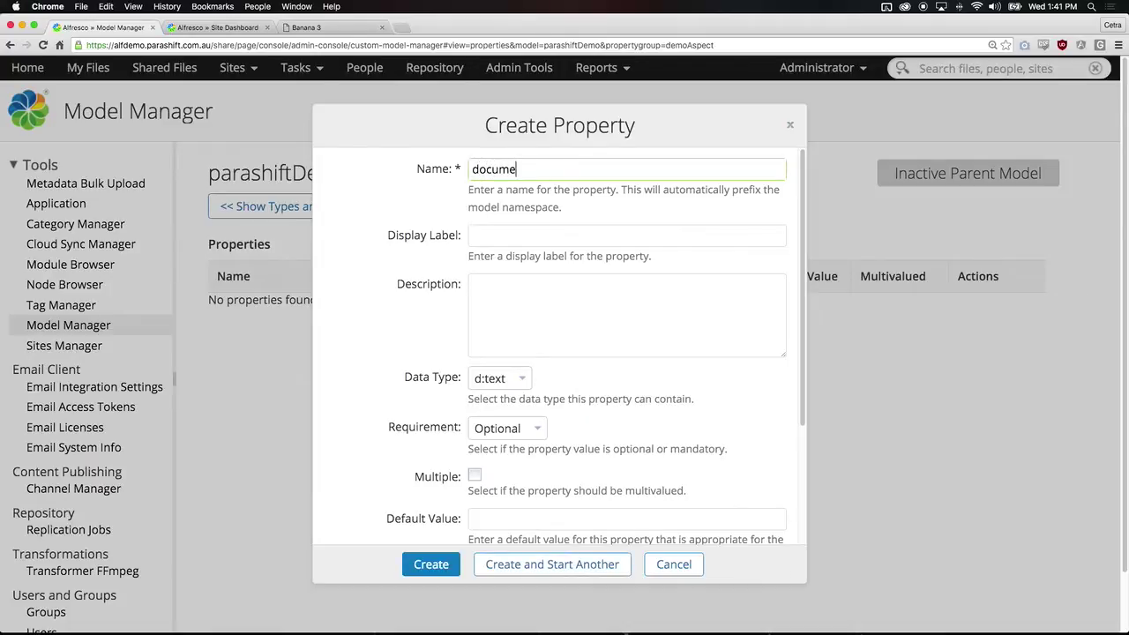
type("ntType")
key("Tab")
type("Document Type")
key("Tab")
type("Def")
key("BackSpace")
type("efines")
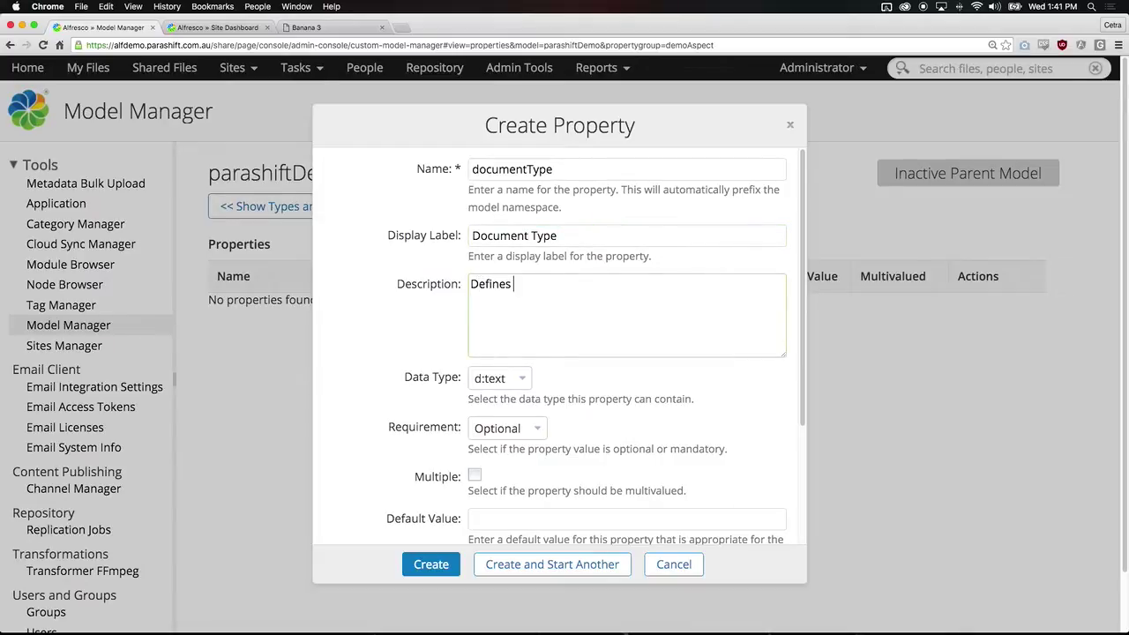
type(" the Document Type")
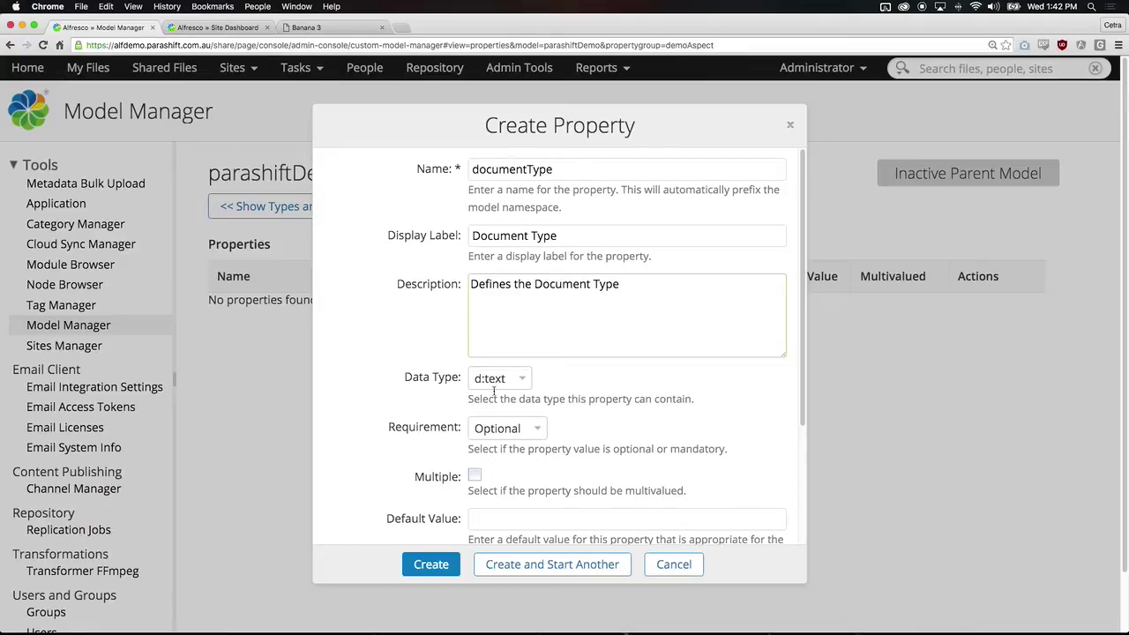
Constrain it to a List of Values (Project, Marketing, Invoice) and create the property
triple_click(417, 429)
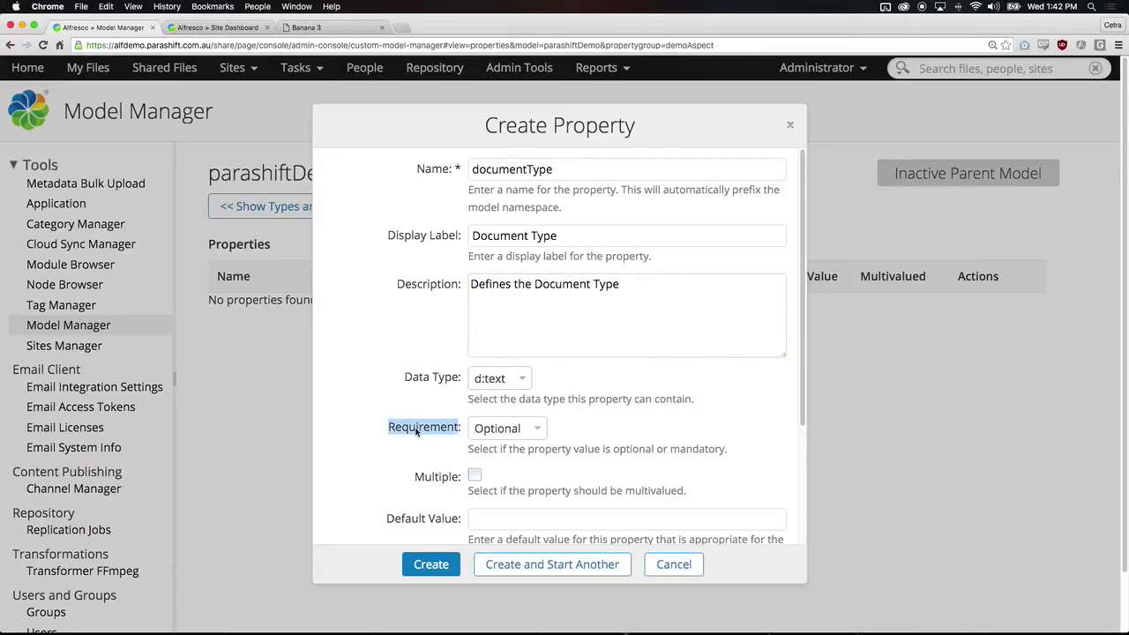
scroll(416, 430, "down", 5)
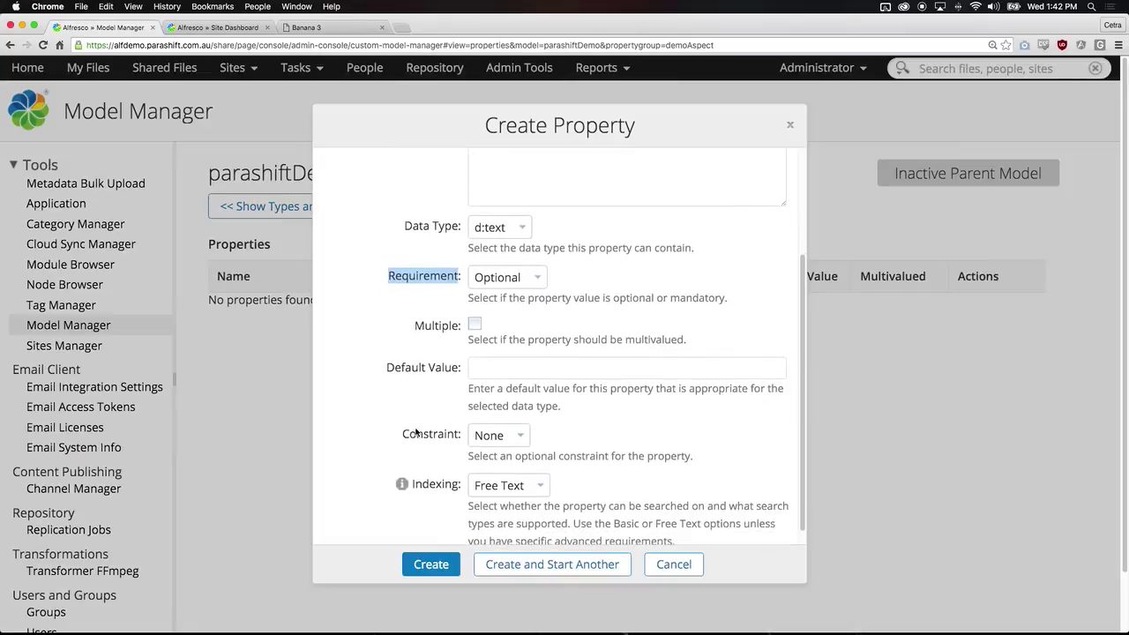
scroll(416, 432, "down", 2)
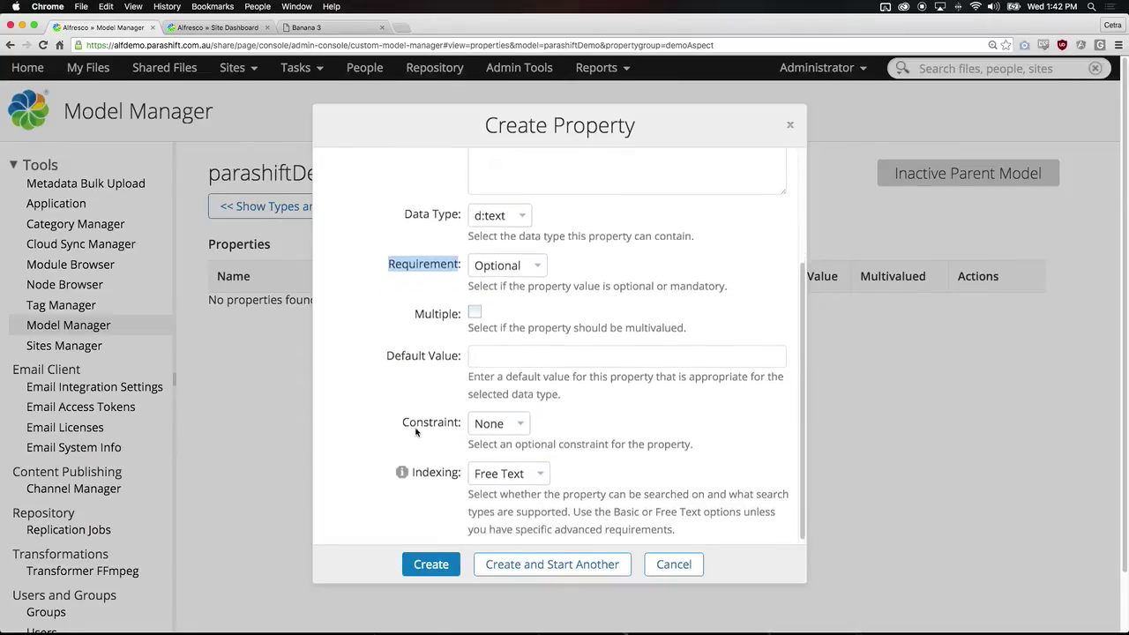
left_click(517, 415)
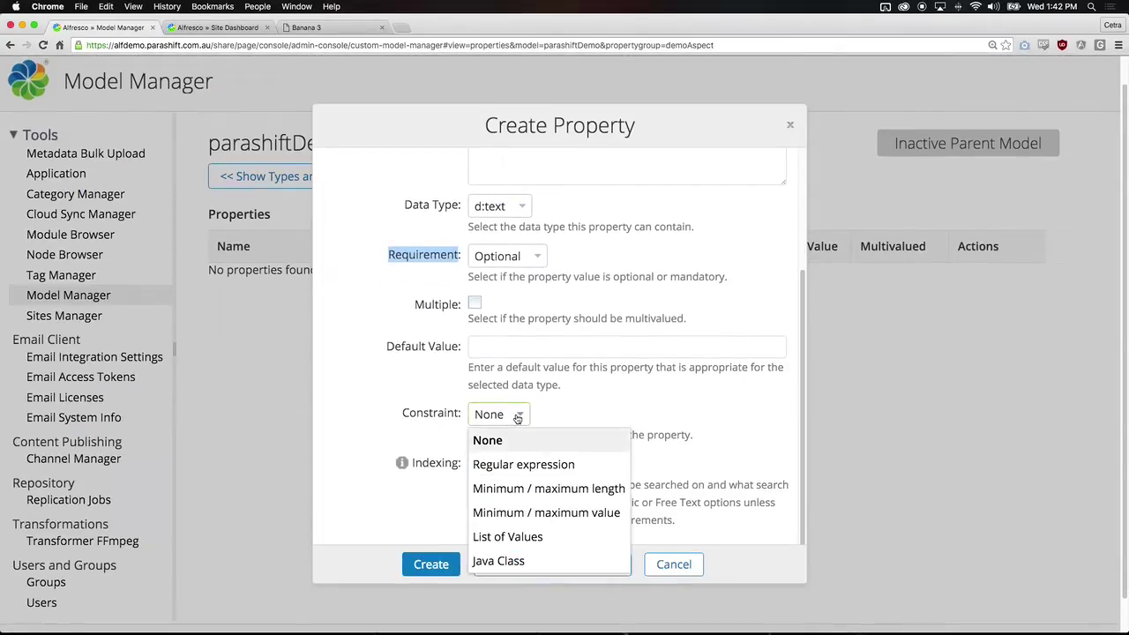
left_click(518, 534)
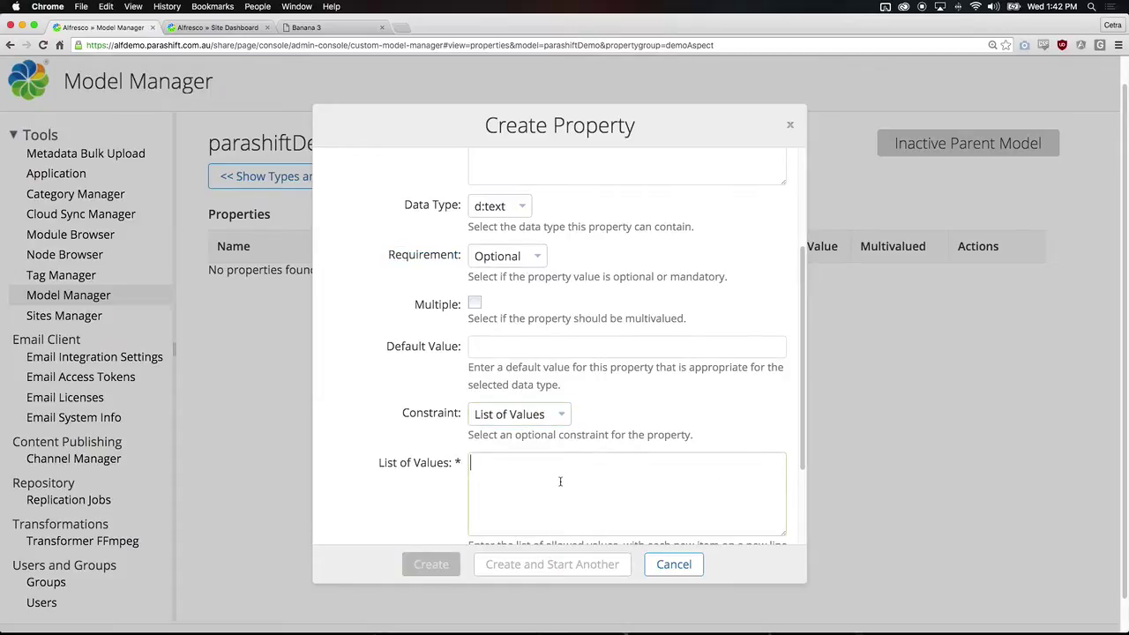
scroll(547, 458, "down", 3)
left_click(528, 410)
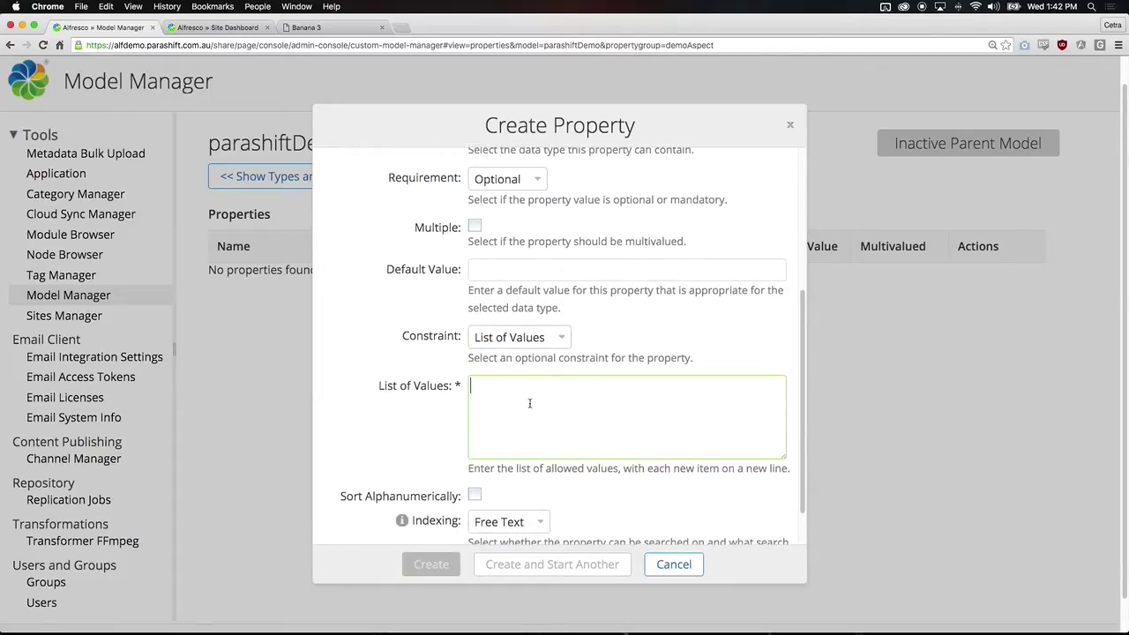
type("Project ")
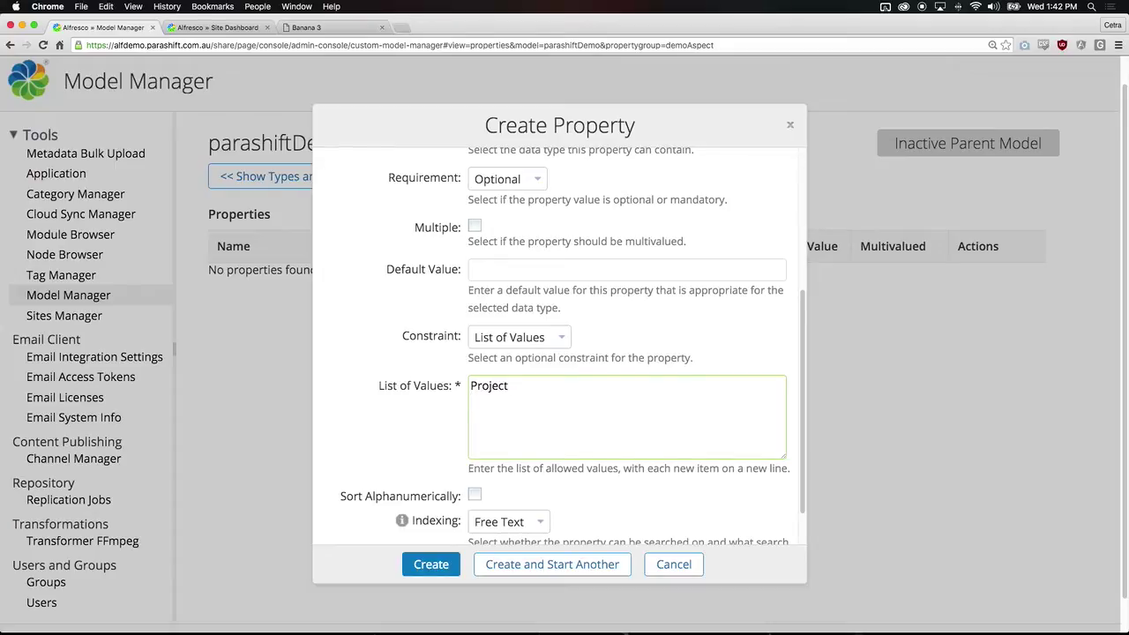
type("Marketing ")
type("Invoice")
scroll(422, 434, "down", 3)
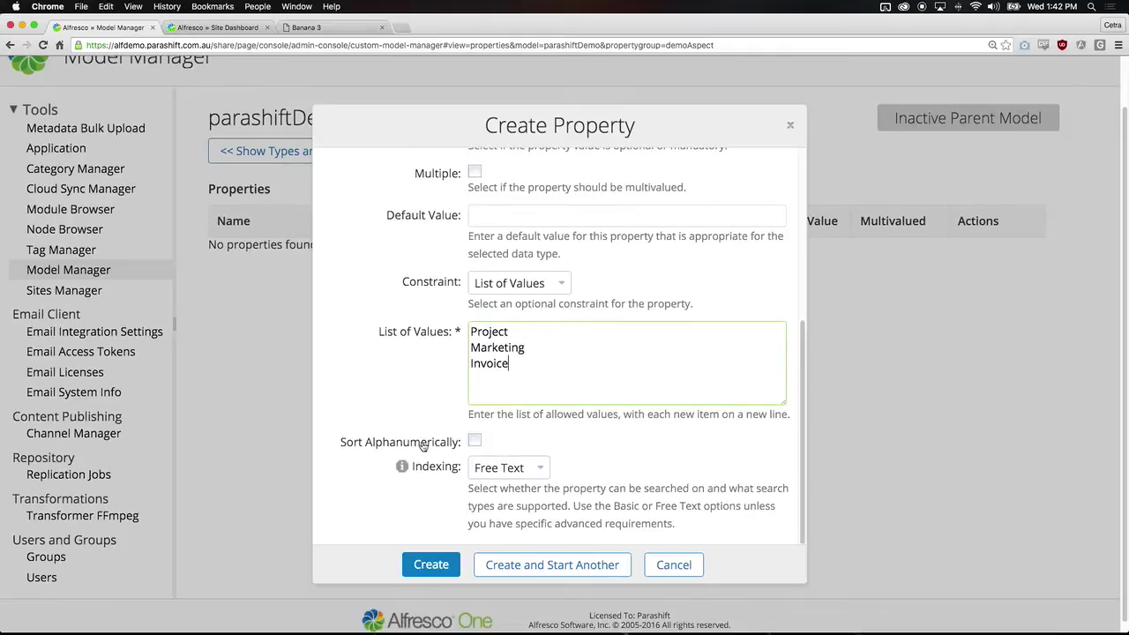
left_click(435, 569)
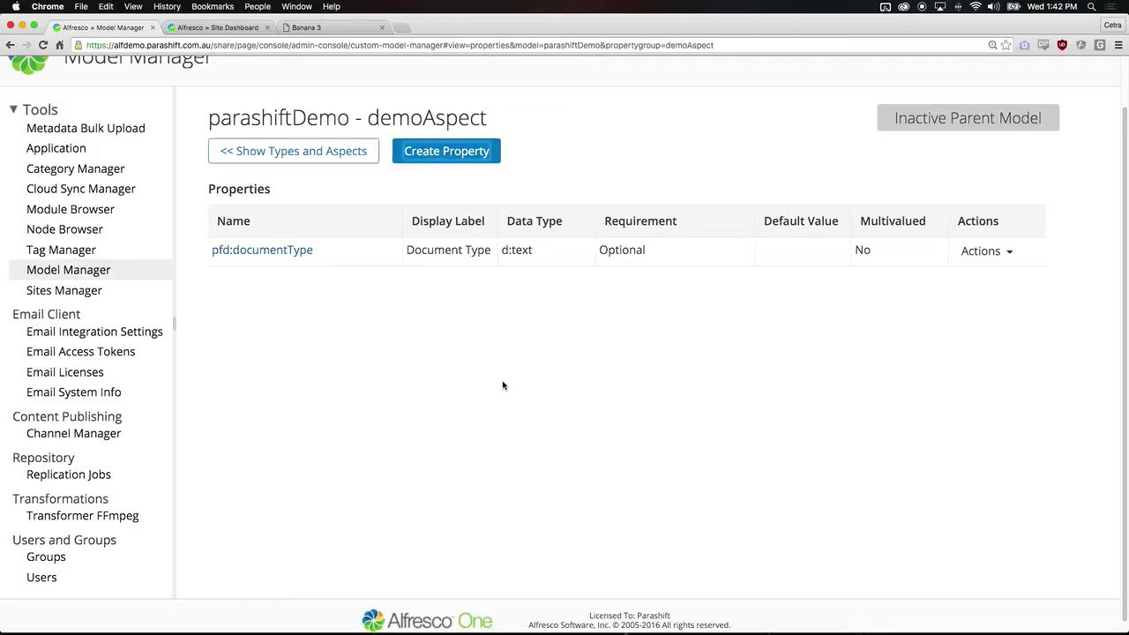
Apply the default form layout to demoAspect, save it, and return to the models list
left_click(329, 157)
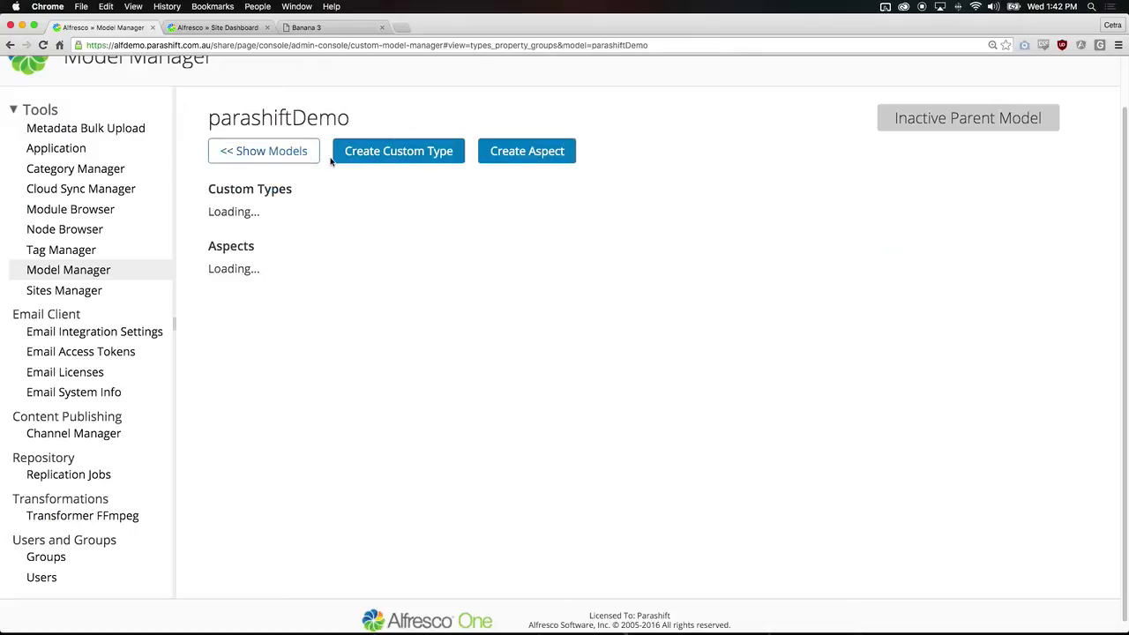
left_click(995, 350)
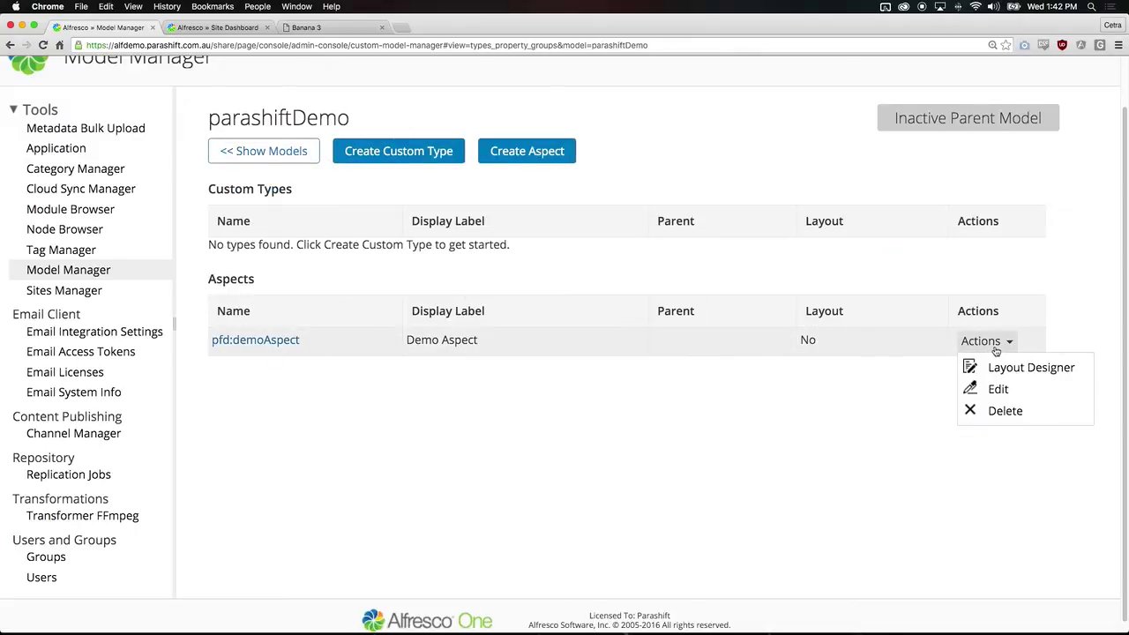
left_click(996, 369)
scroll(884, 341, "down", 5)
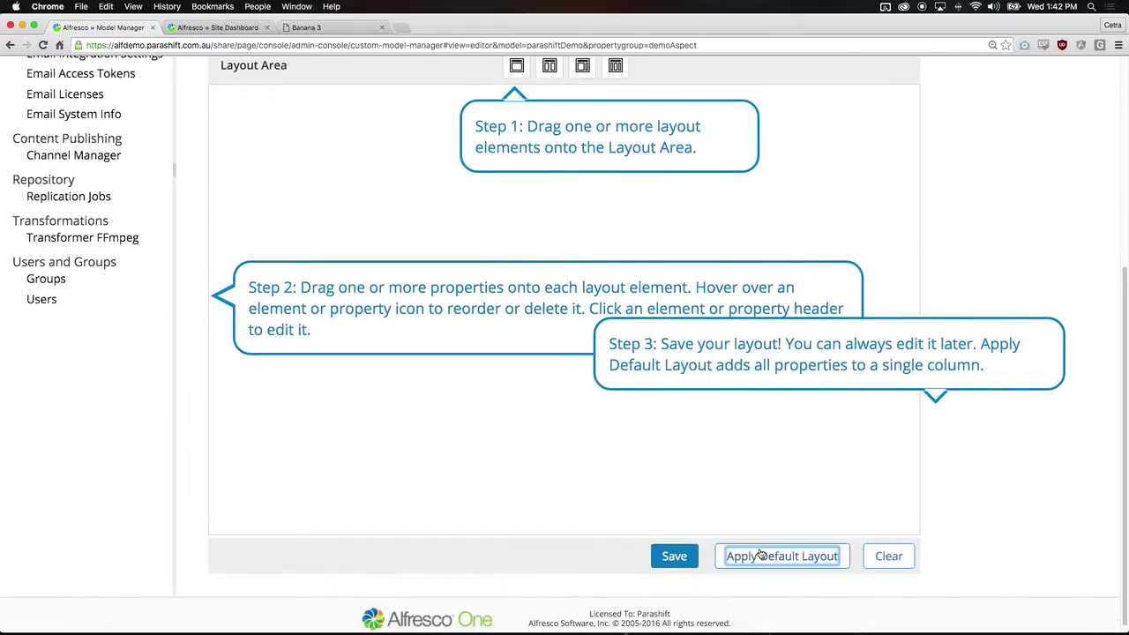
left_click(762, 555)
left_click(510, 385)
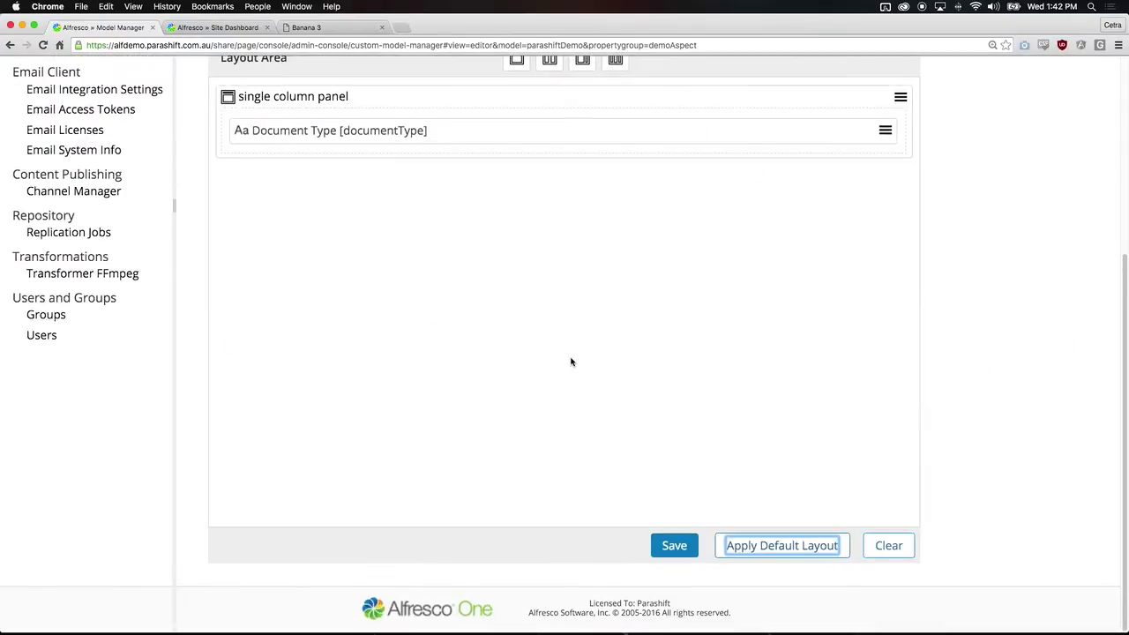
scroll(570, 361, "up", 3)
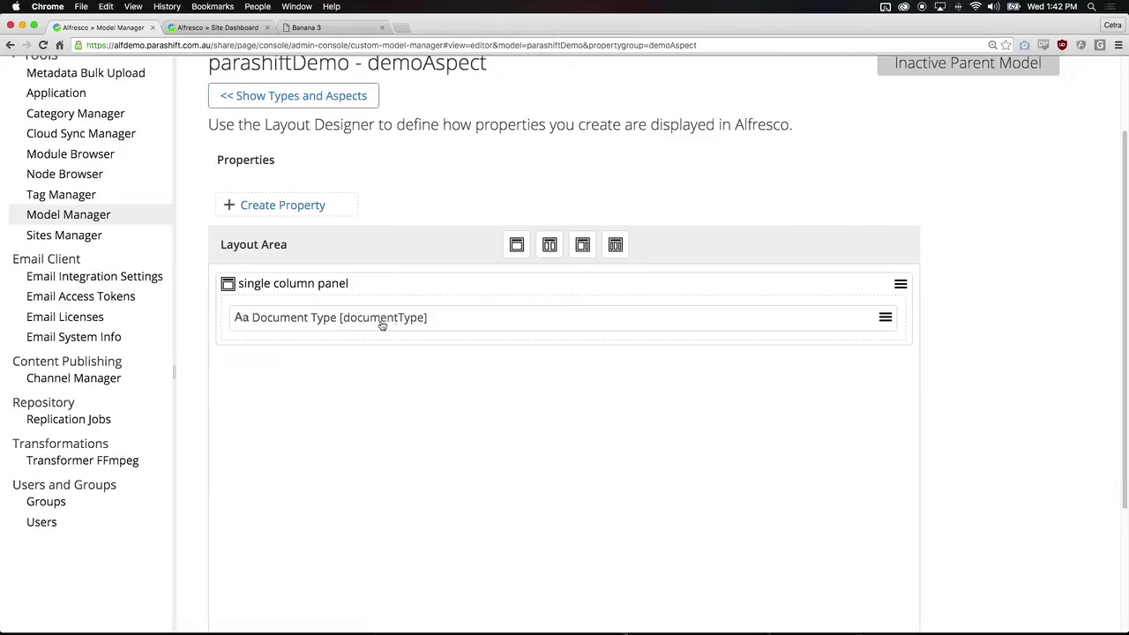
scroll(393, 319, "down", 5)
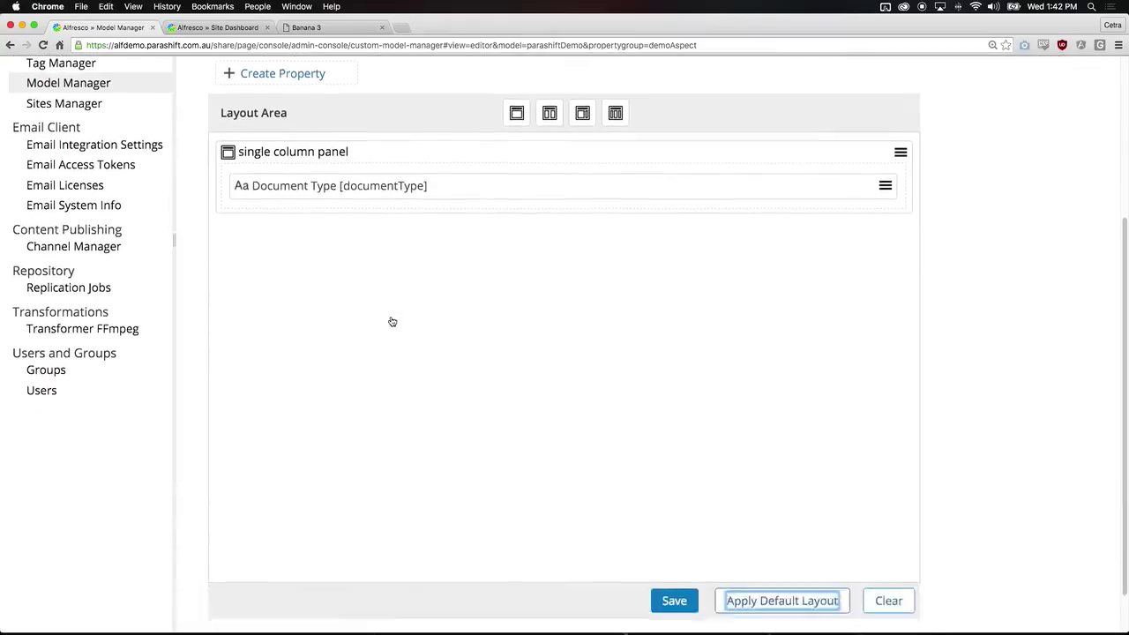
left_click(670, 583)
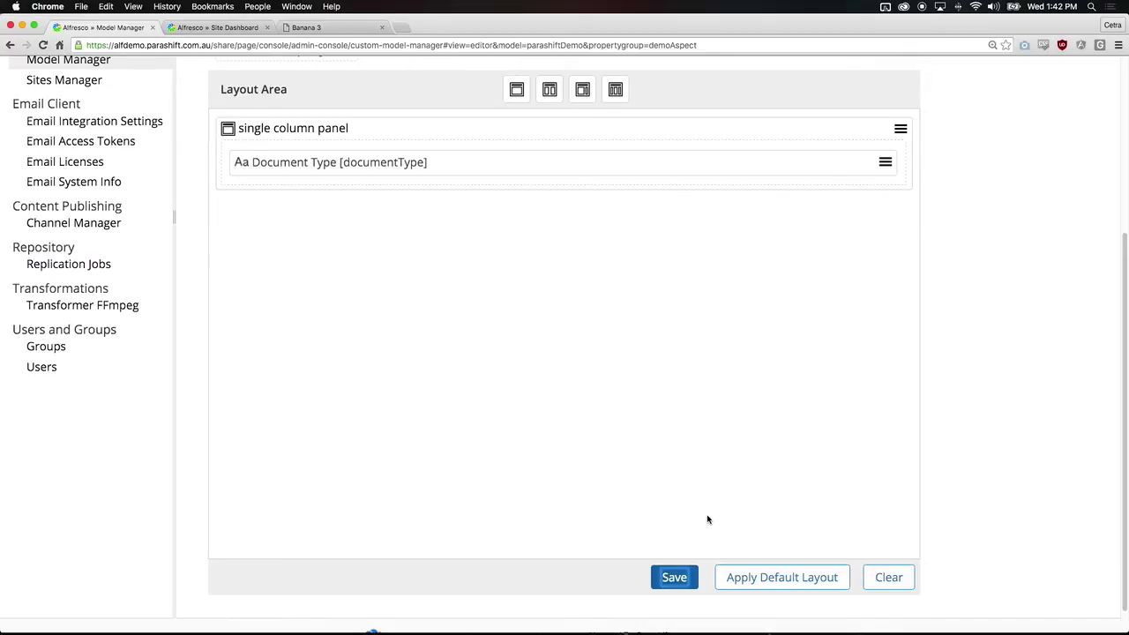
scroll(707, 520, "up", 5)
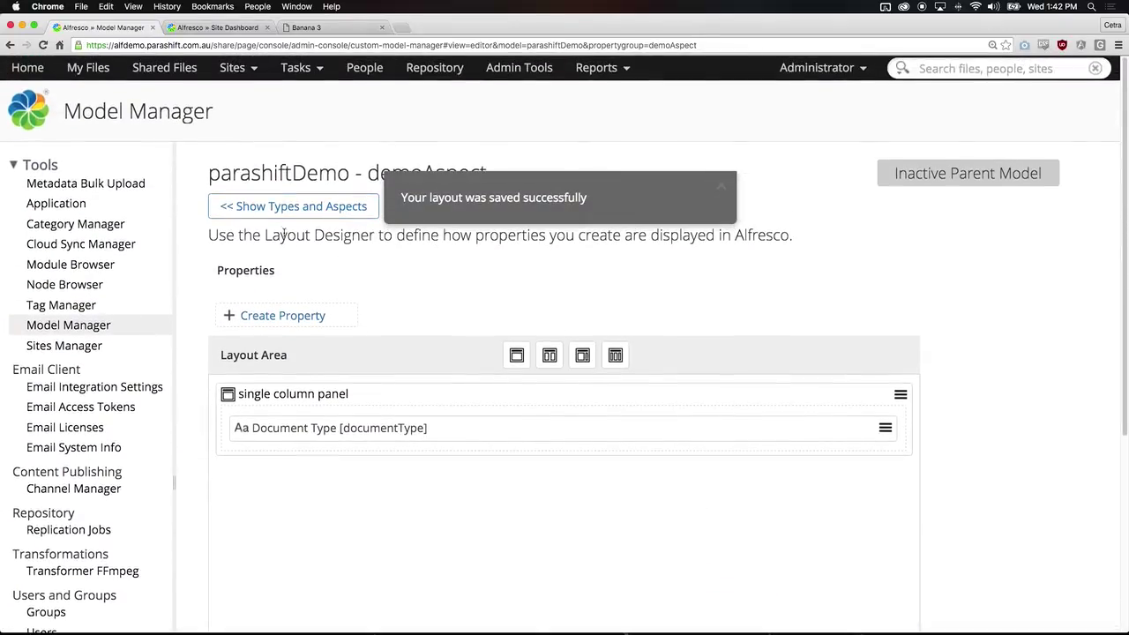
left_click(98, 325)
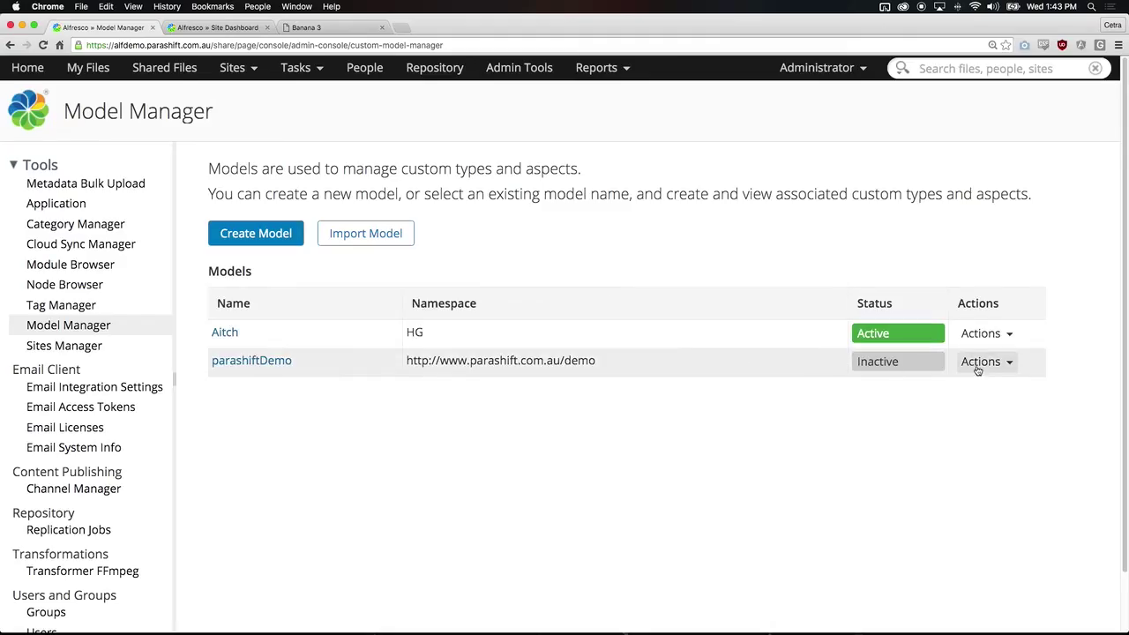
Activate the parashiftDemo model from its Actions menu and reload the model list
left_click(981, 364)
left_click(986, 388)
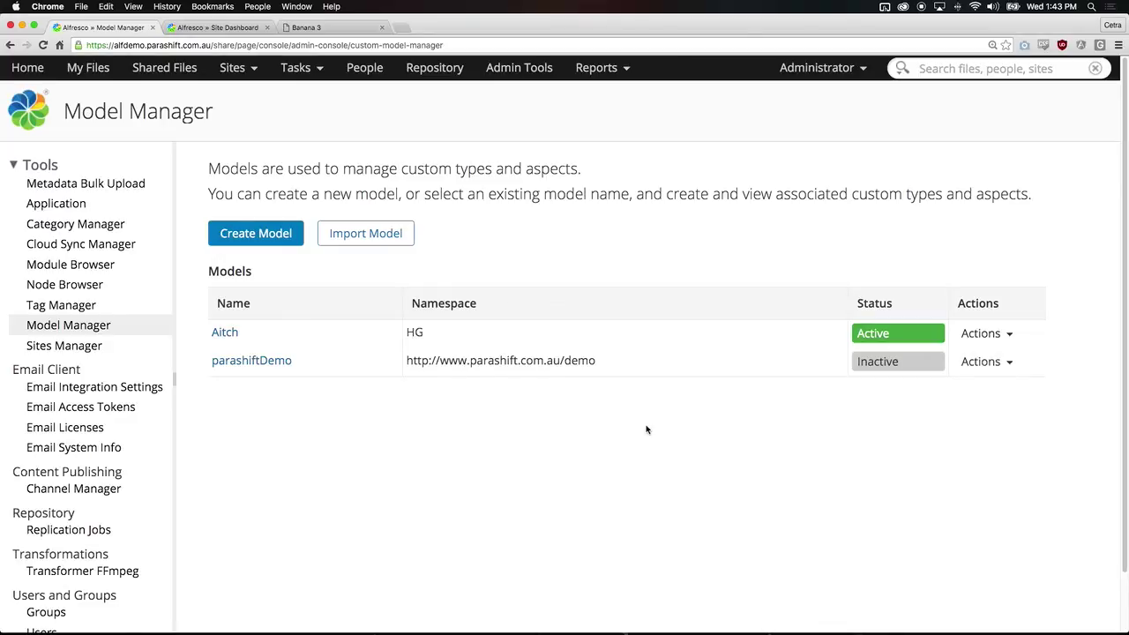
left_click(104, 326)
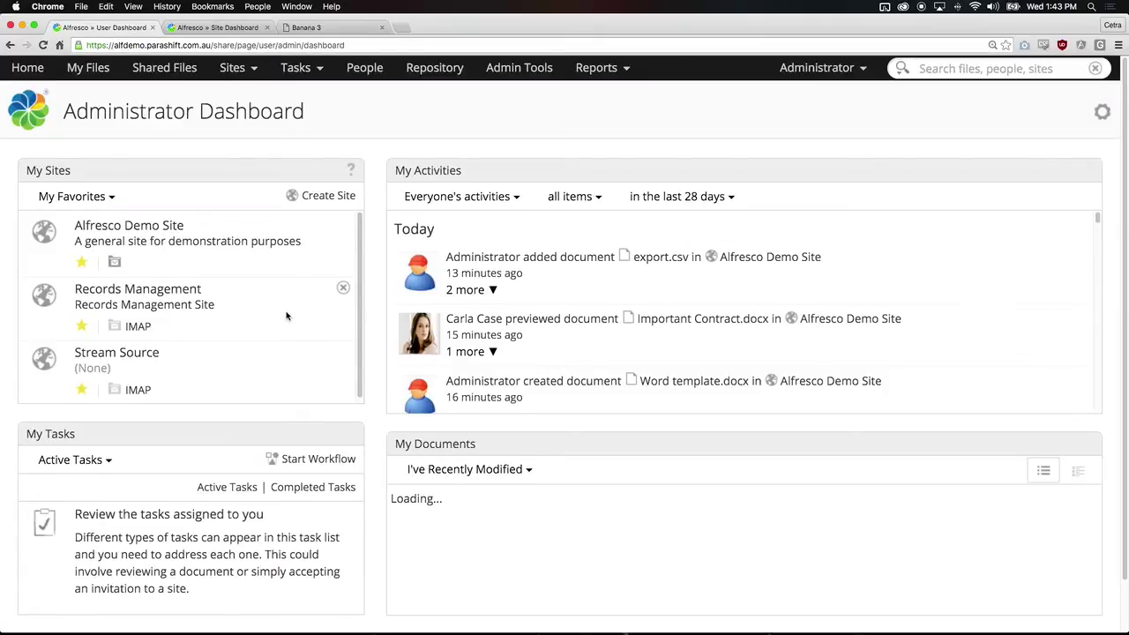
On export.csv's details page, add Demo Aspect via Manage Aspects and apply the change
scroll(286, 316, "down", 2)
scroll(286, 316, "up", 2)
left_click(651, 256)
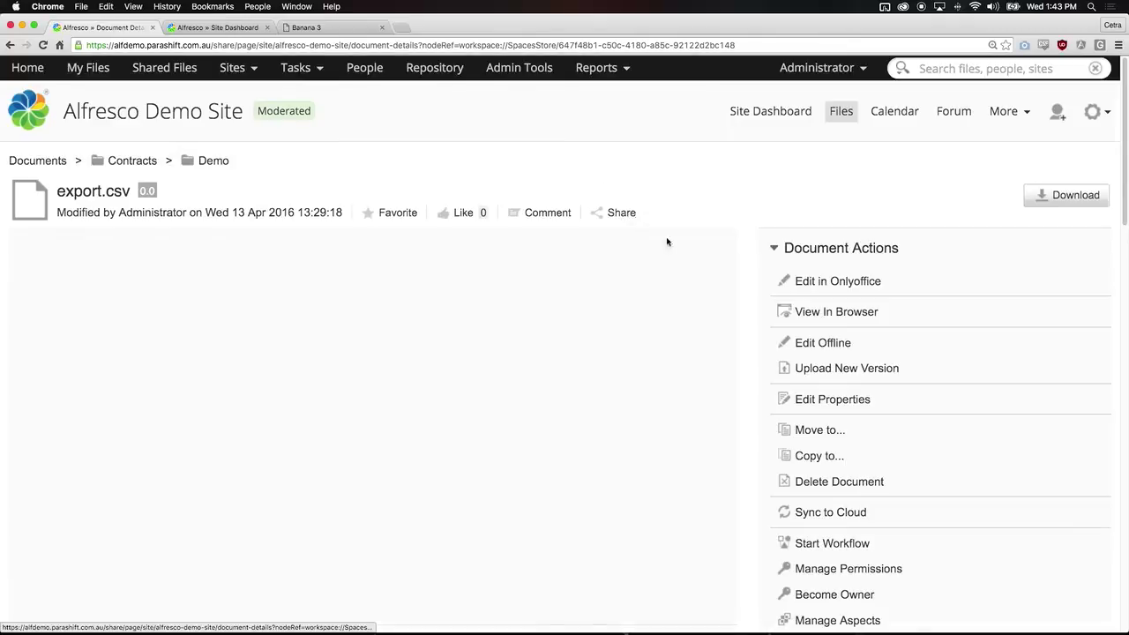
scroll(749, 339, "down", 3)
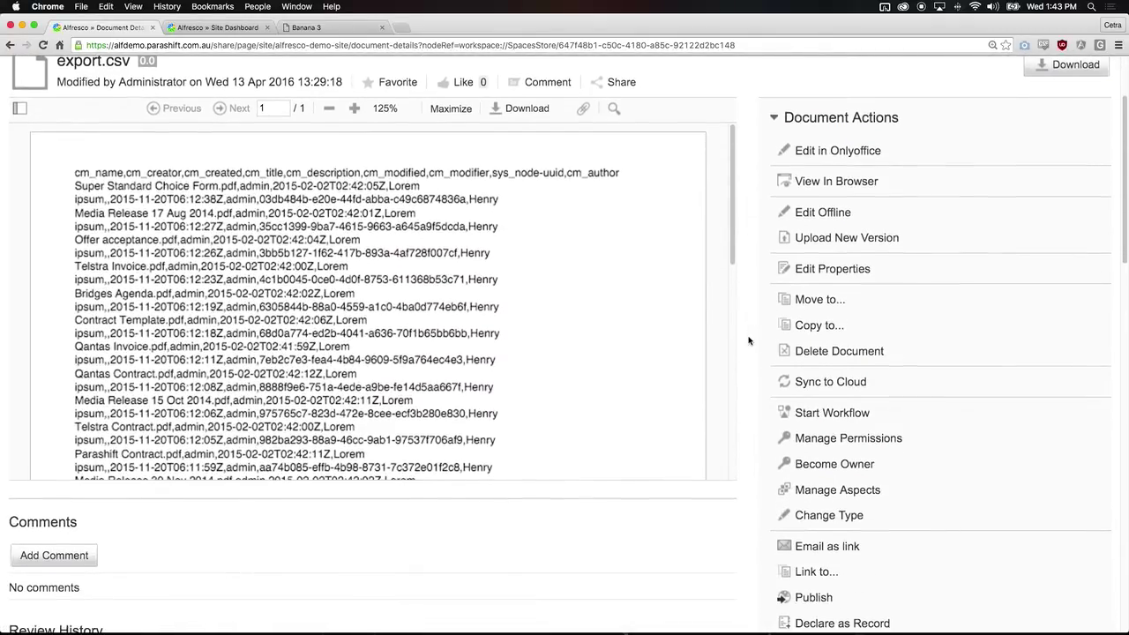
left_click(798, 491)
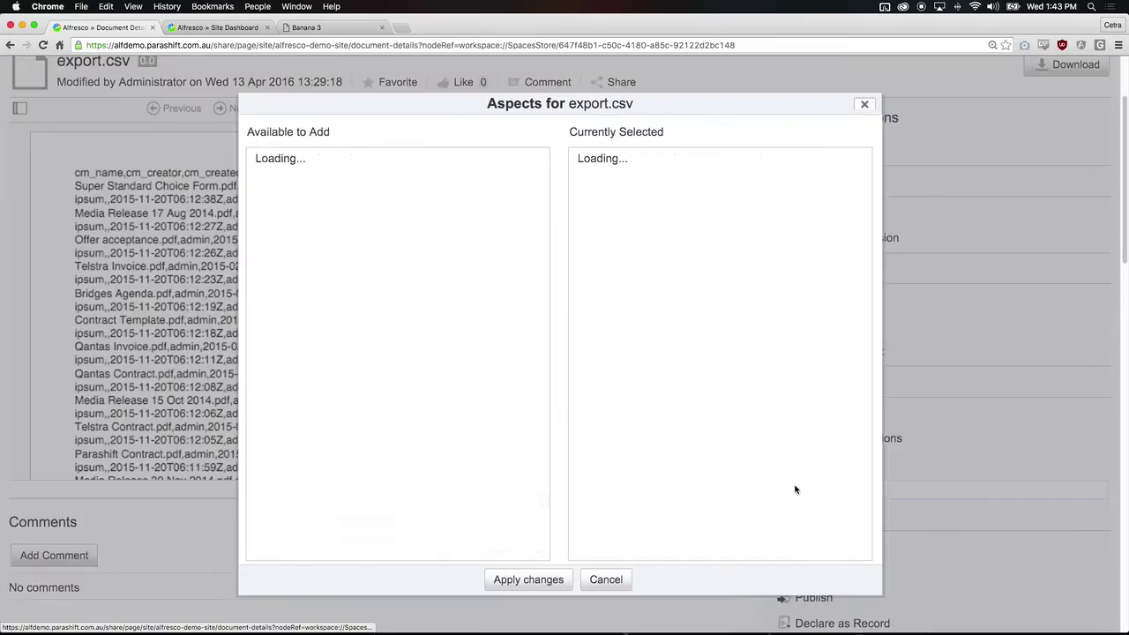
scroll(510, 391, "down", 5)
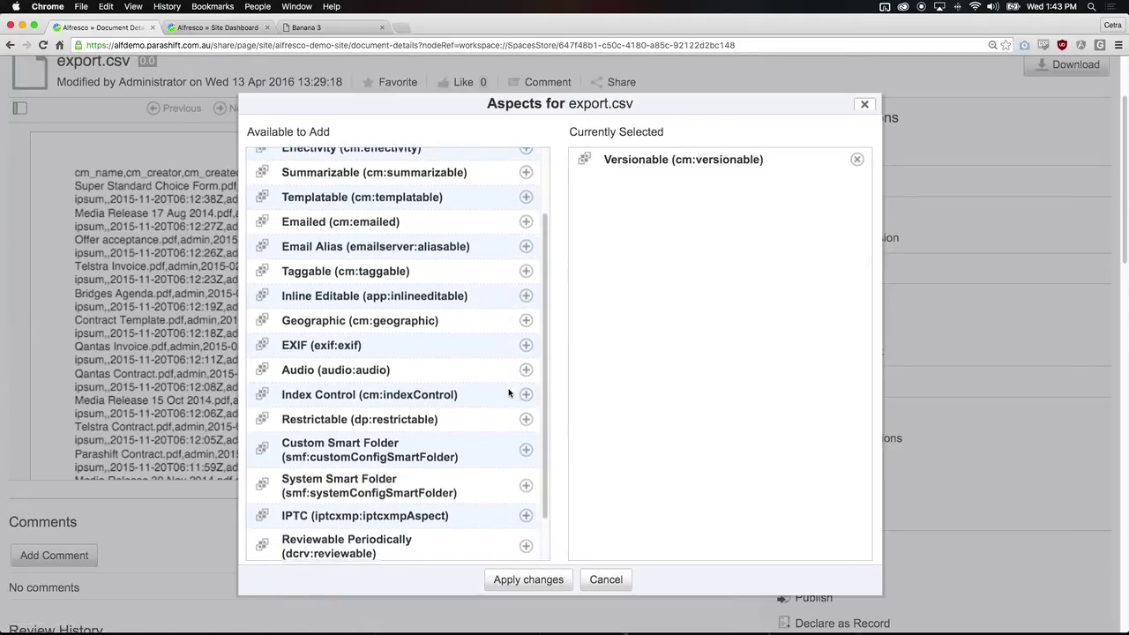
scroll(509, 392, "down", 3)
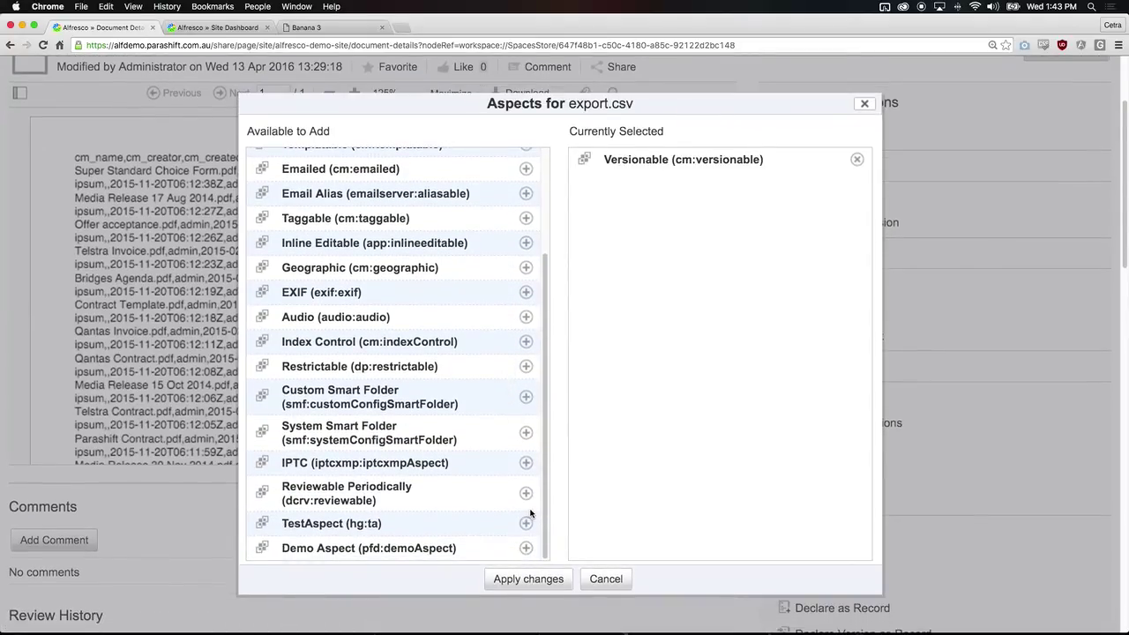
left_click(525, 549)
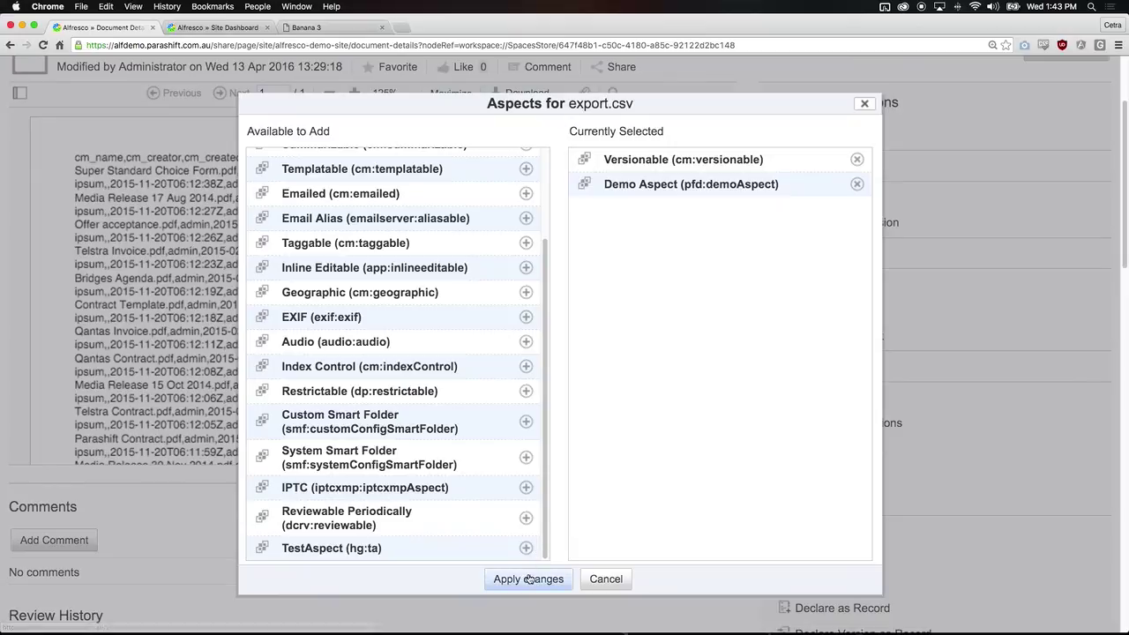
left_click(529, 580)
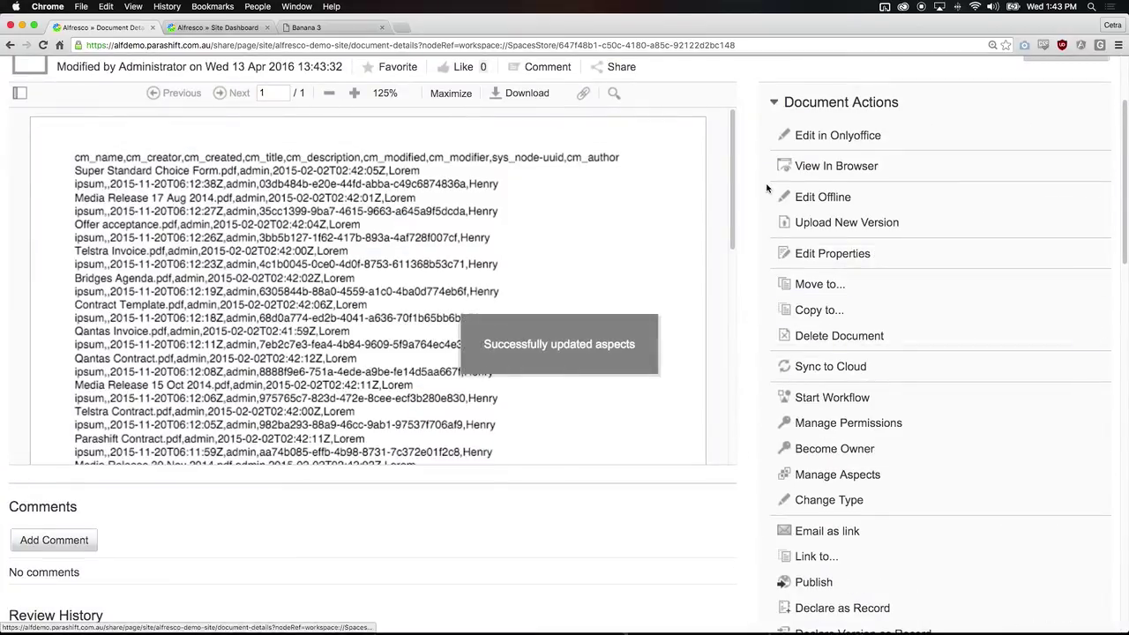
Confirm the new Document Type property appears with value (None)
scroll(749, 161, "down", 10)
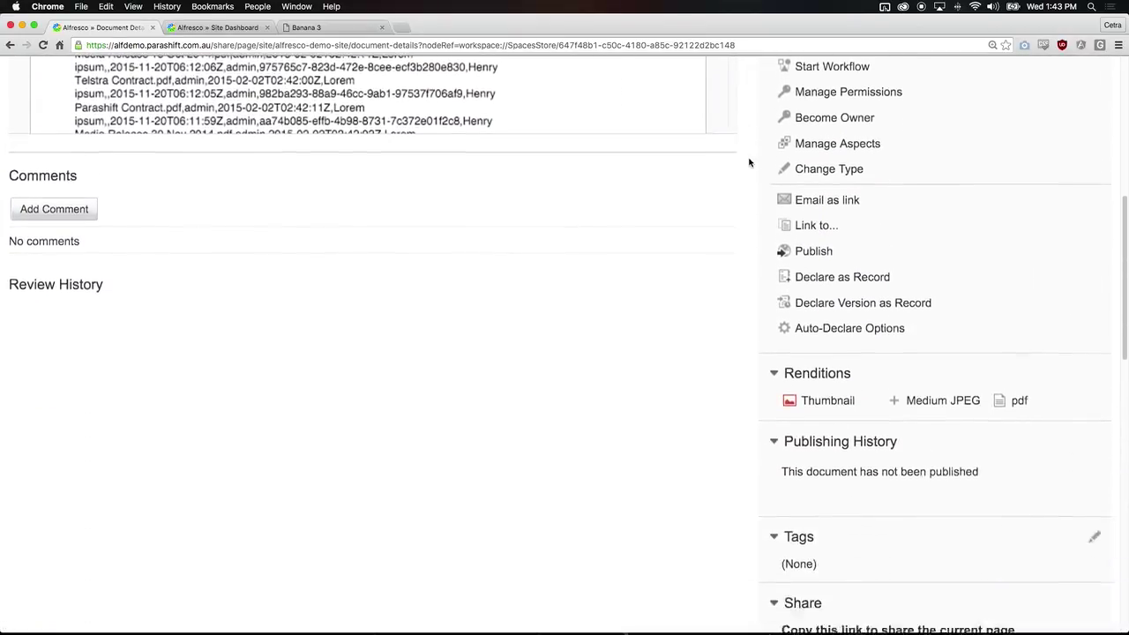
scroll(748, 161, "down", 8)
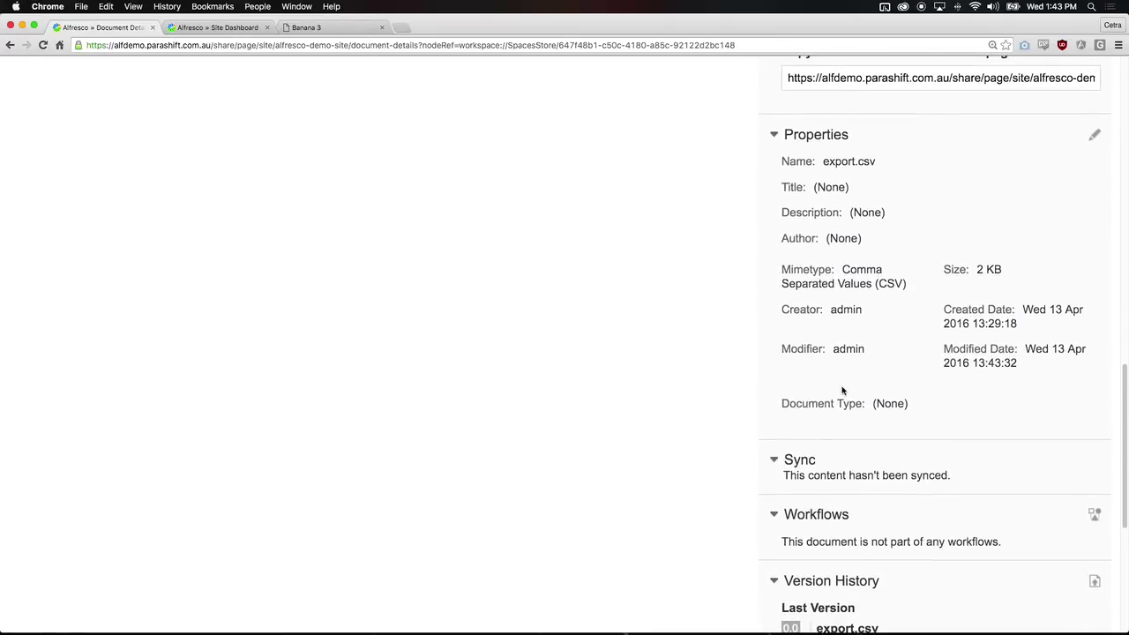
left_click_drag(770, 409, 927, 406)
left_click(927, 406)
scroll(928, 407, "up", 18)
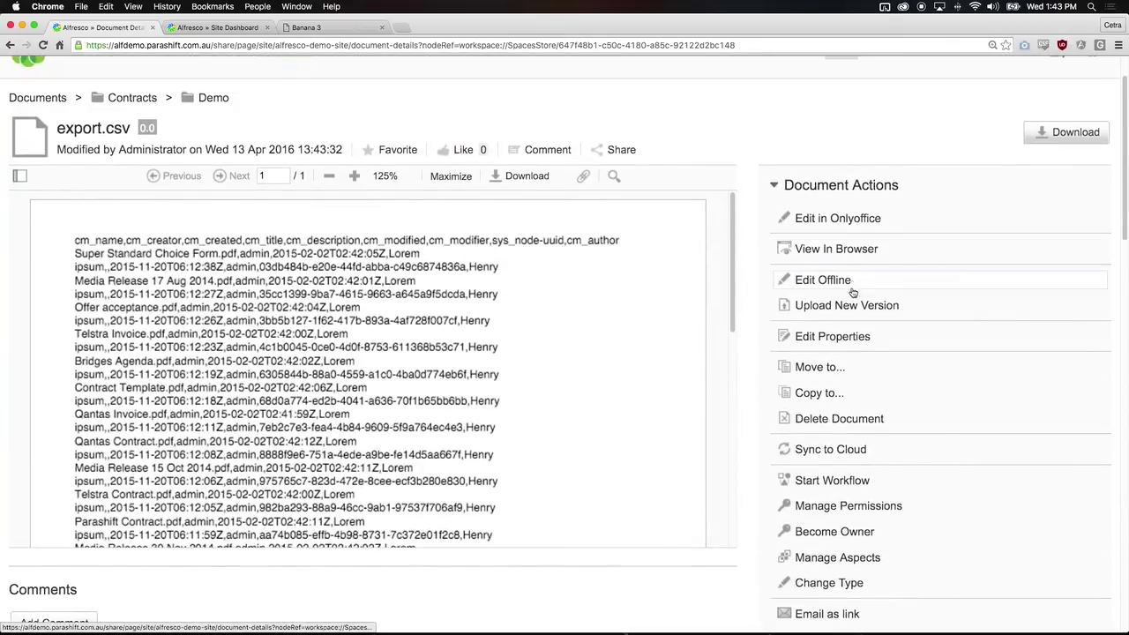
Edit export.csv's properties, choose Invoice as the Document Type, and save
left_click(840, 342)
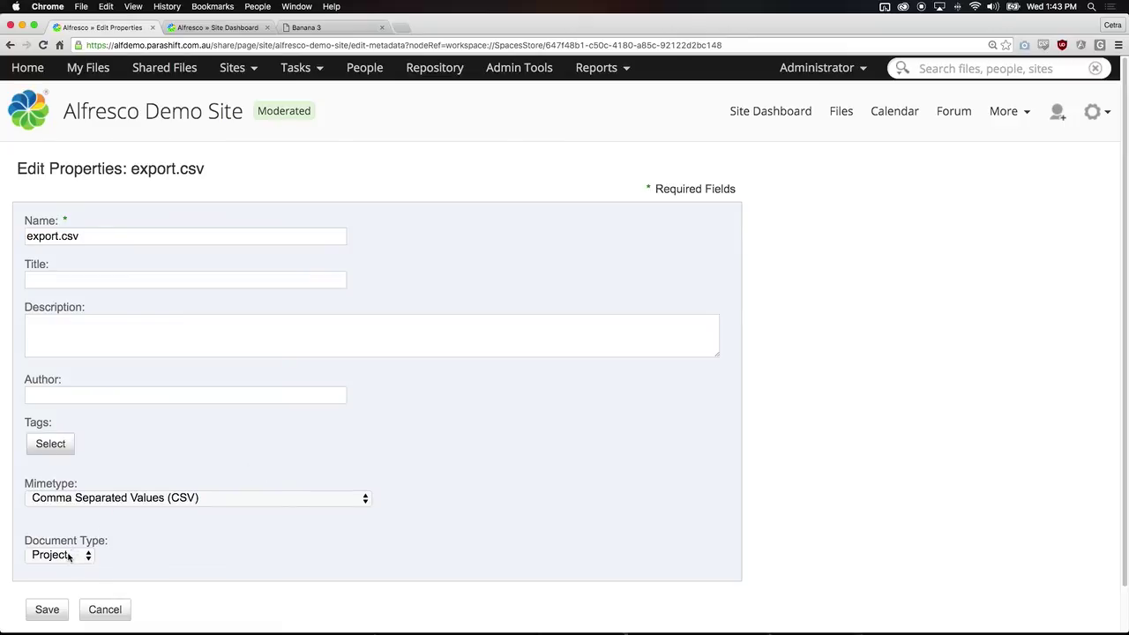
left_click(68, 556)
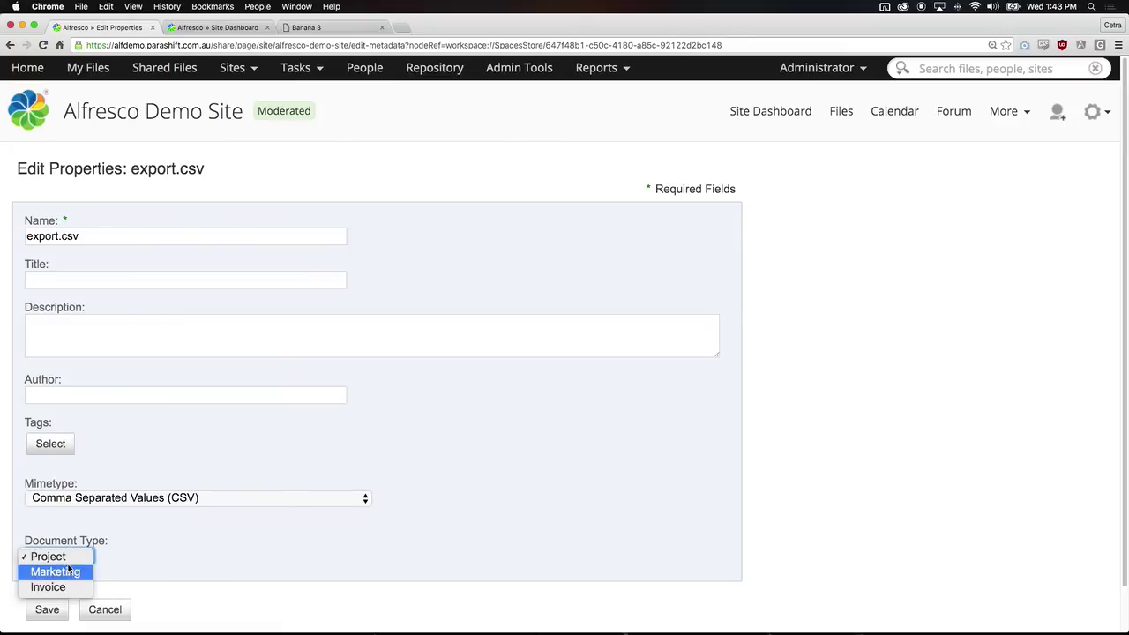
left_click(73, 570)
scroll(126, 547, "down", 1)
left_click(60, 525)
left_click(78, 539)
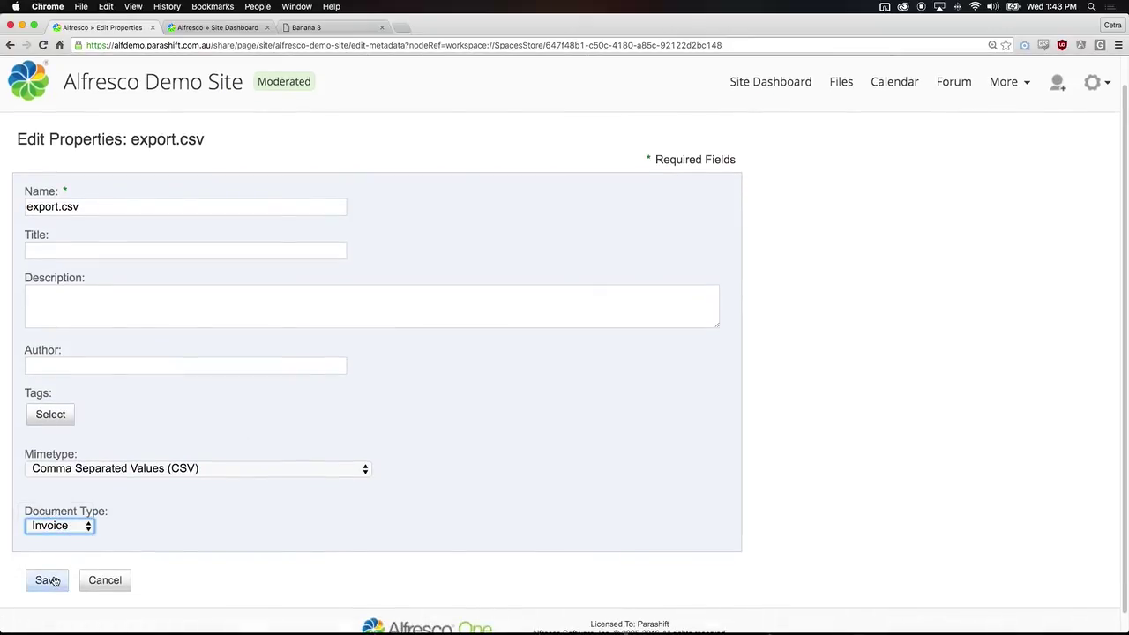
left_click(62, 527)
left_click(64, 528)
left_click(46, 579)
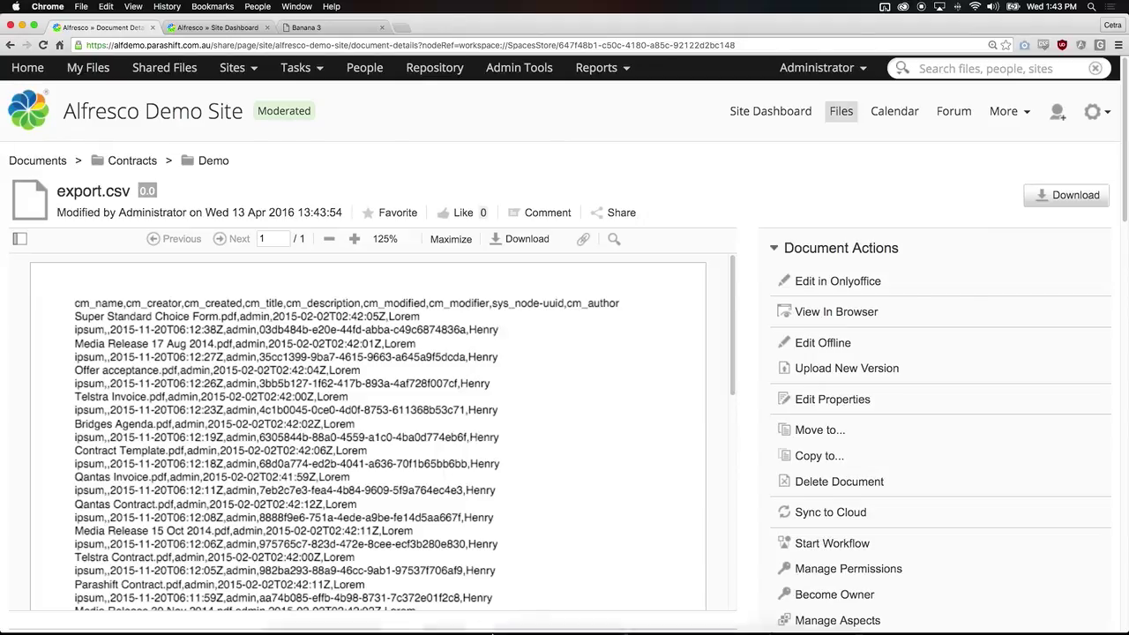
mouse_move(467, 609)
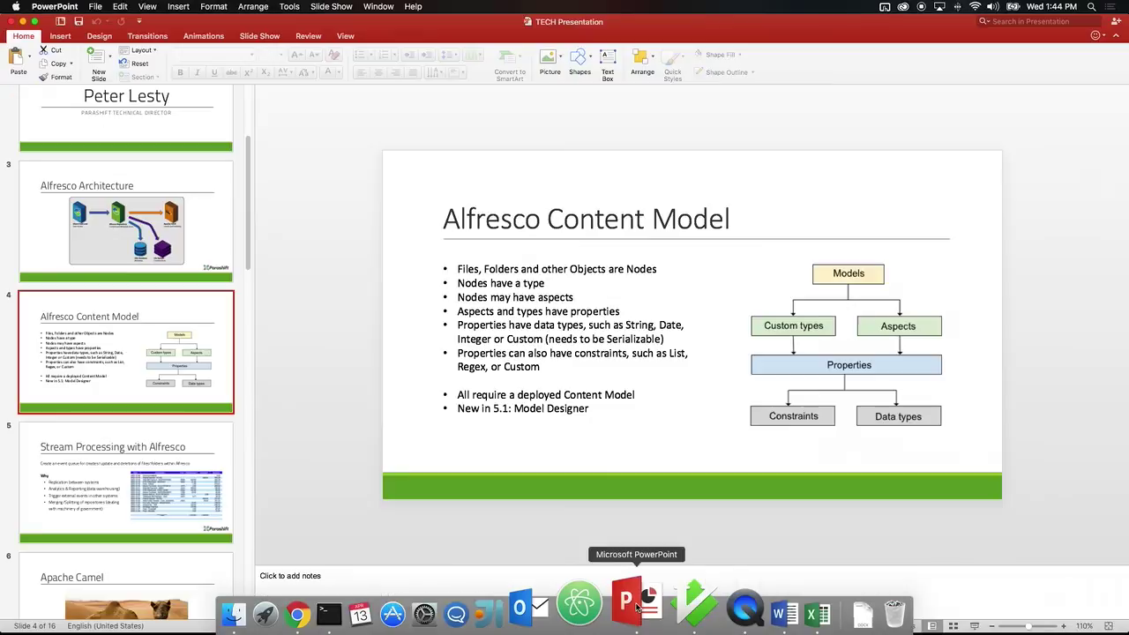